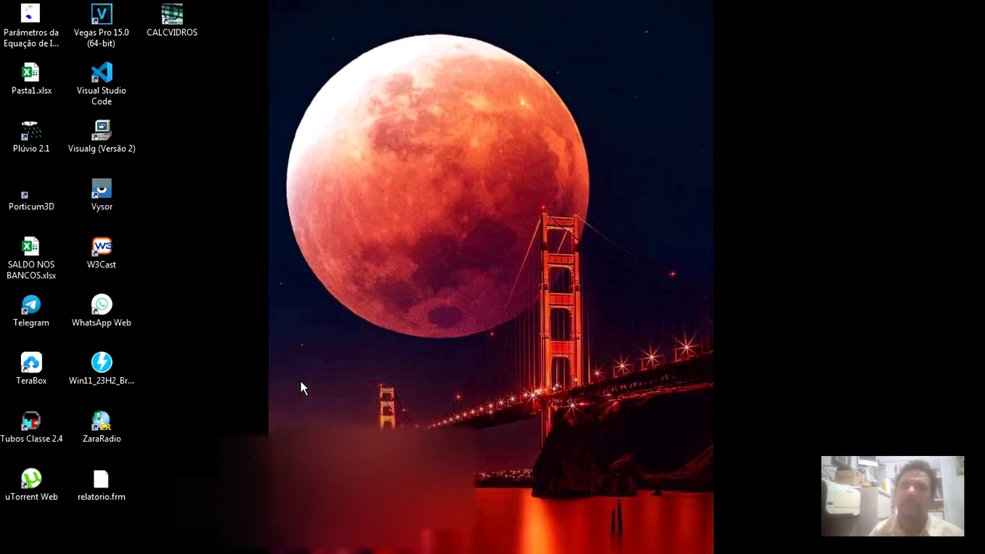
Open CALCVIDROS from the desktop and clear the glass calculation form.
{"action": "left_click", "coordinate": [186, 17]}
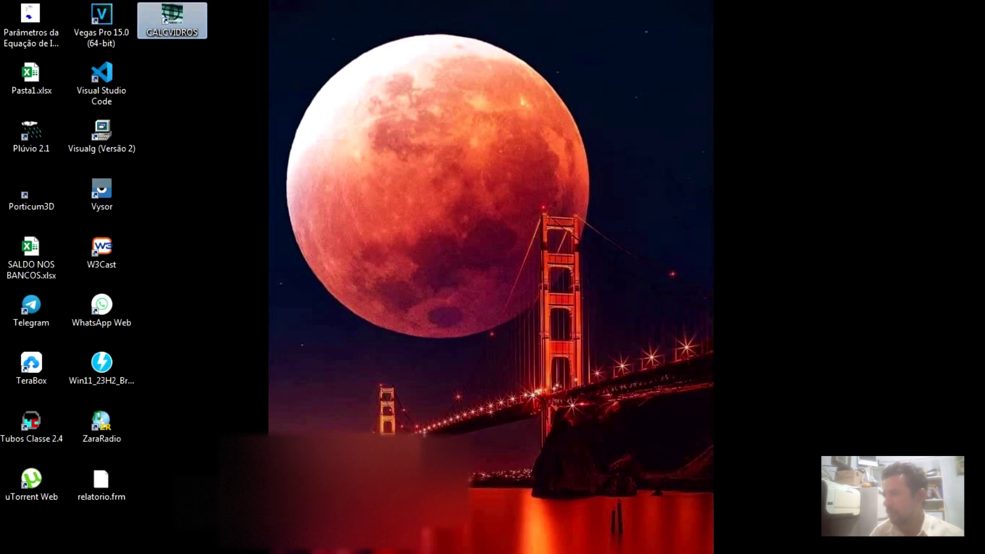
{"action": "key", "text": "Return"}
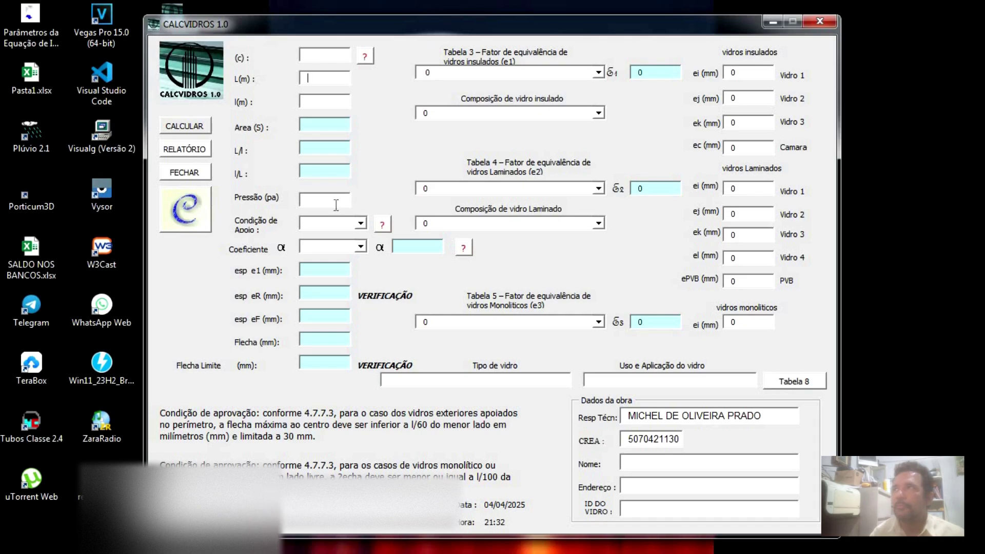
{"action": "left_click", "coordinate": [206, 218]}
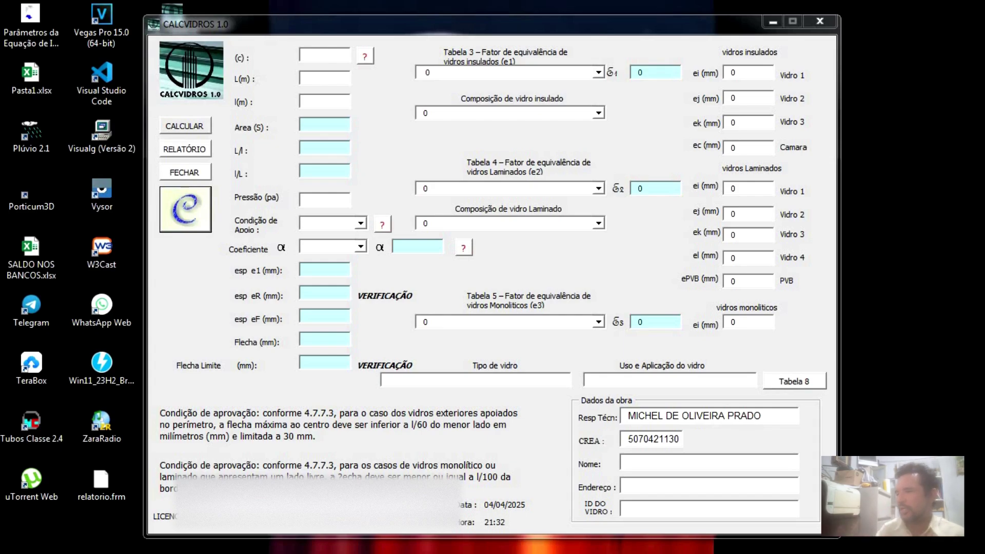
{"action": "left_click", "coordinate": [185, 210]}
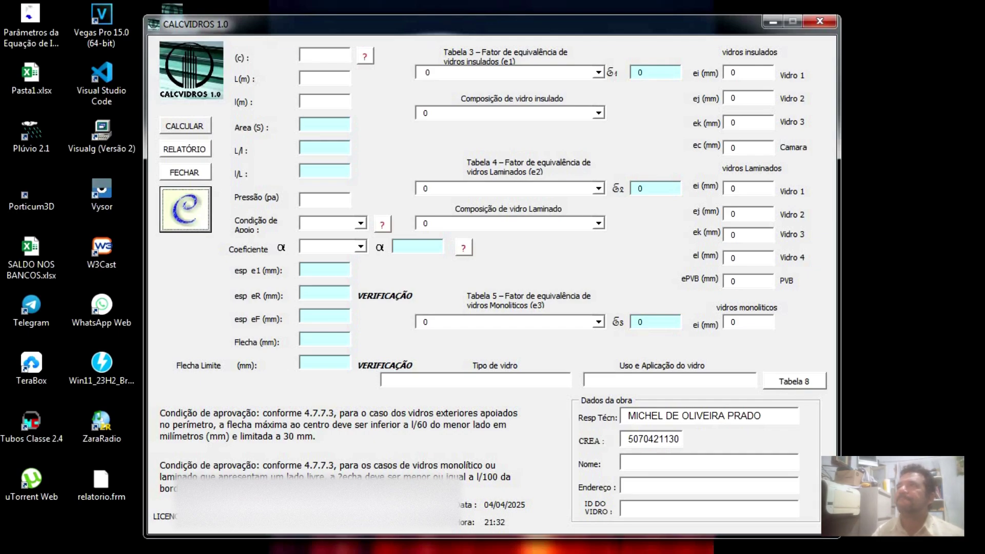
Consult the help note on the reduction factor c and set c to 0,9.
{"action": "left_click", "coordinate": [340, 59]}
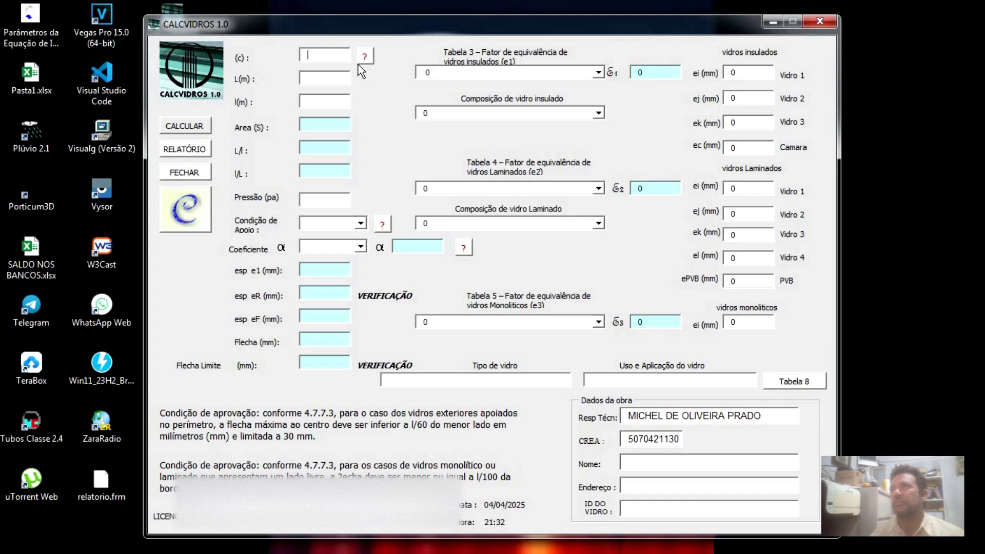
{"action": "left_click", "coordinate": [365, 57]}
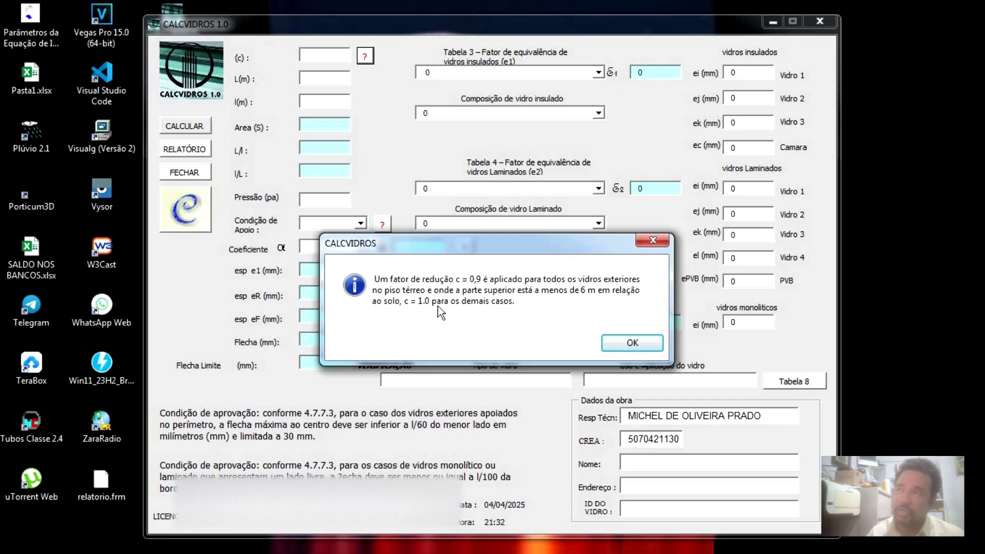
{"action": "left_click", "coordinate": [631, 343]}
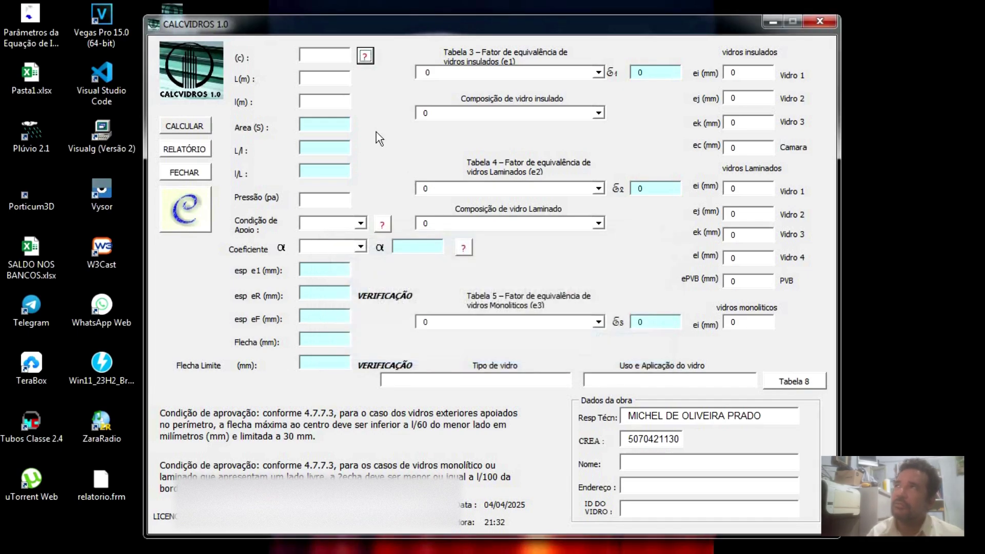
{"action": "left_click", "coordinate": [327, 51]}
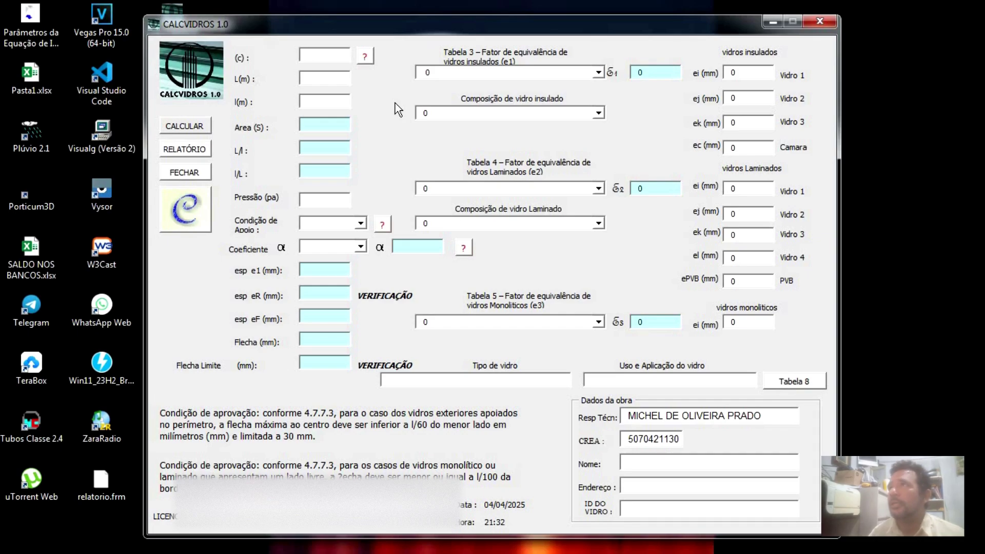
{"action": "type", "text": "0,9"}
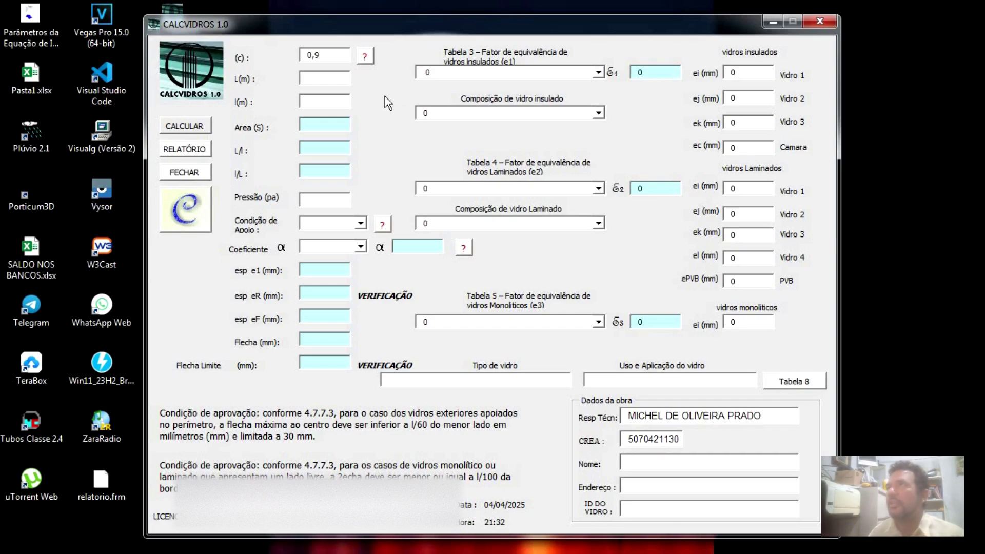
Set the glass pane's larger side L to 2,1 m and smaller side l to 0,9 m.
{"action": "left_click", "coordinate": [334, 80]}
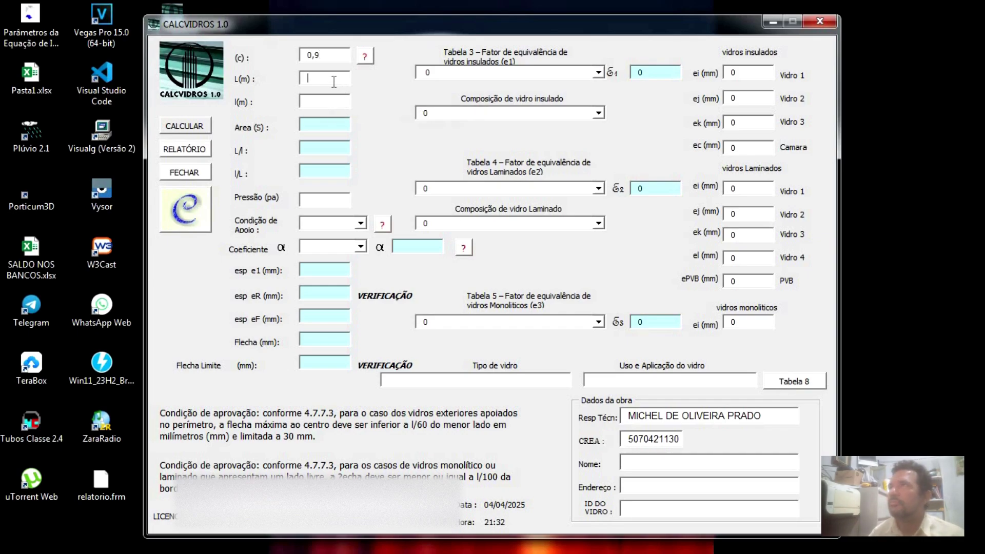
{"action": "type", "text": "2,1"}
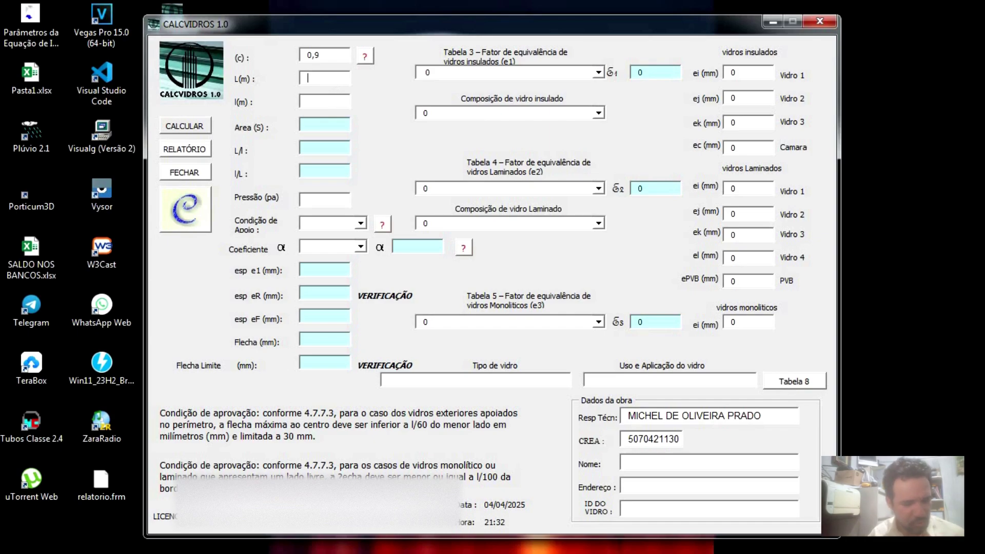
{"action": "left_click", "coordinate": [327, 102]}
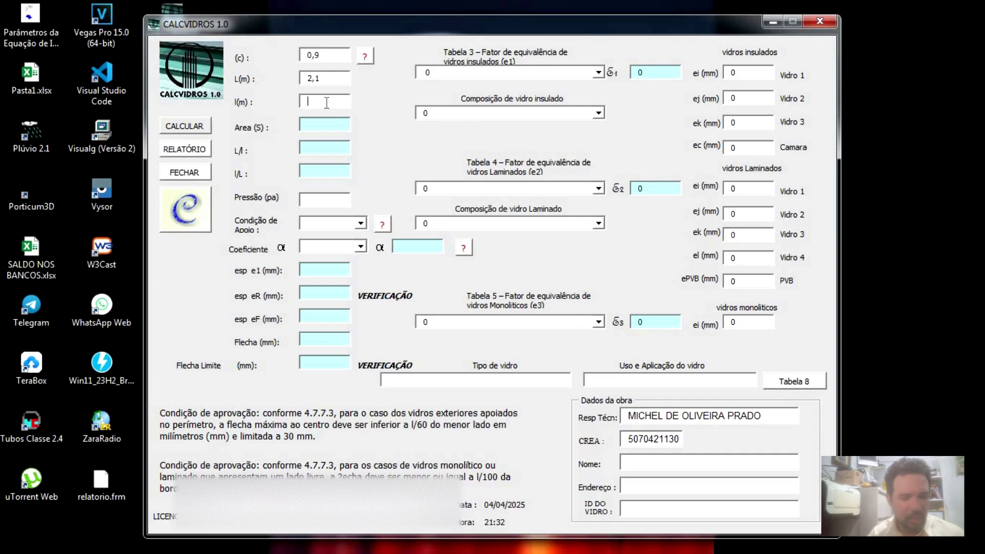
{"action": "type", "text": "0,9"}
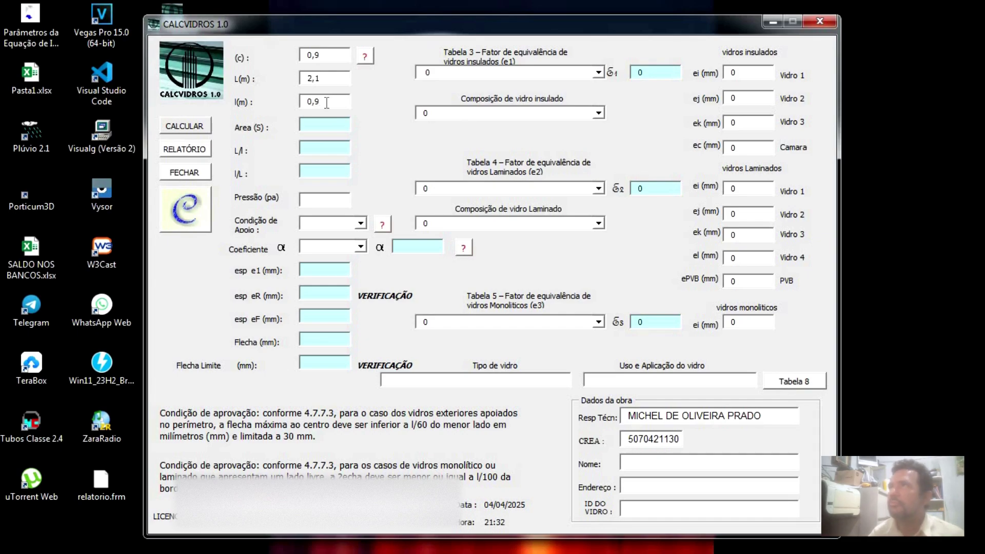
{"action": "key", "text": "Return"}
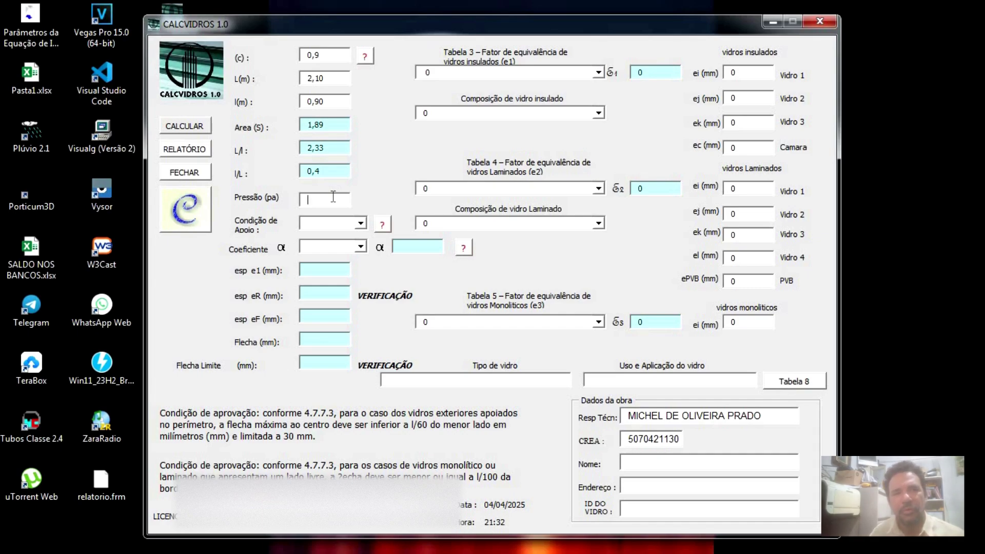
Set the pressure to 1200 Pa and the support condition to "2 Apoios a".
{"action": "left_click", "coordinate": [333, 197]}
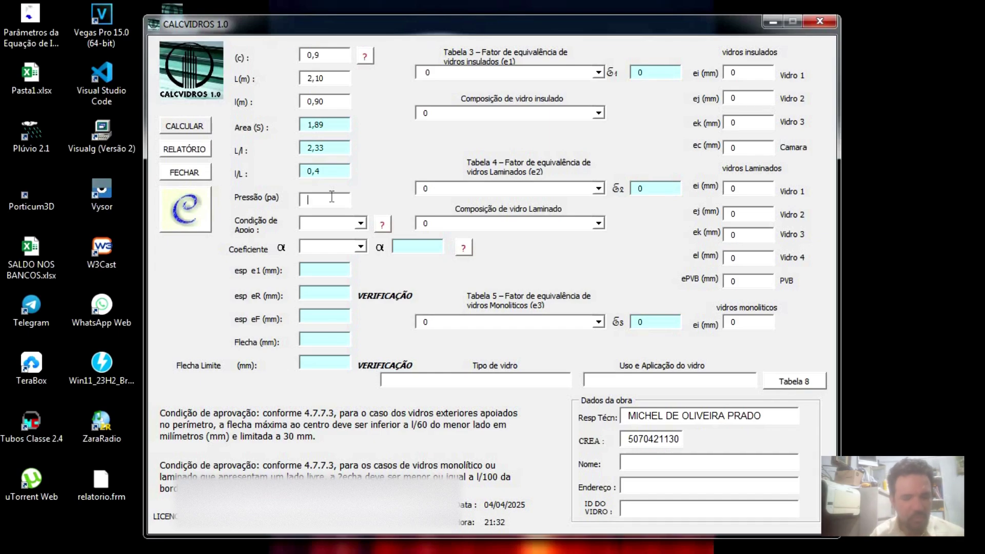
{"action": "type", "text": "1200"}
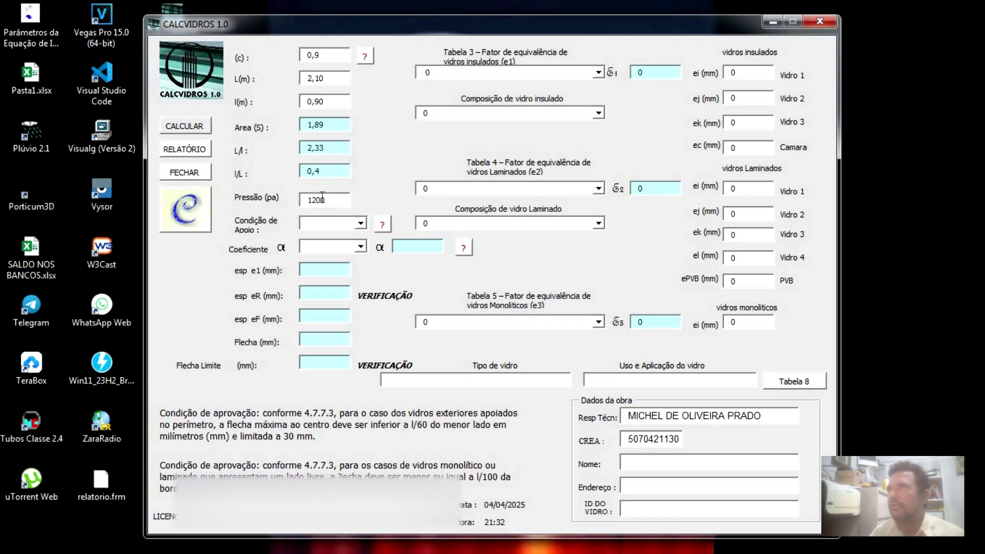
{"action": "left_click", "coordinate": [324, 225]}
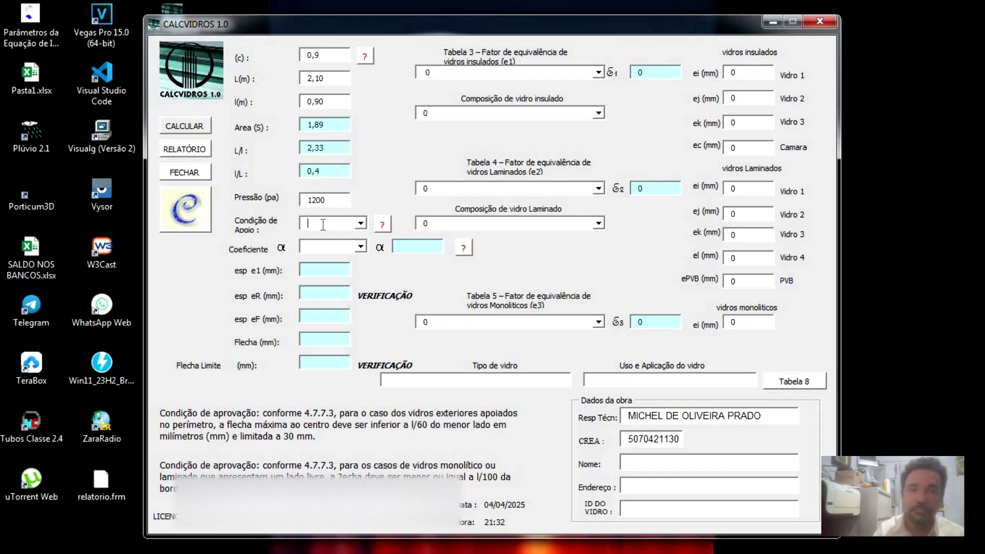
{"action": "left_click", "coordinate": [361, 224]}
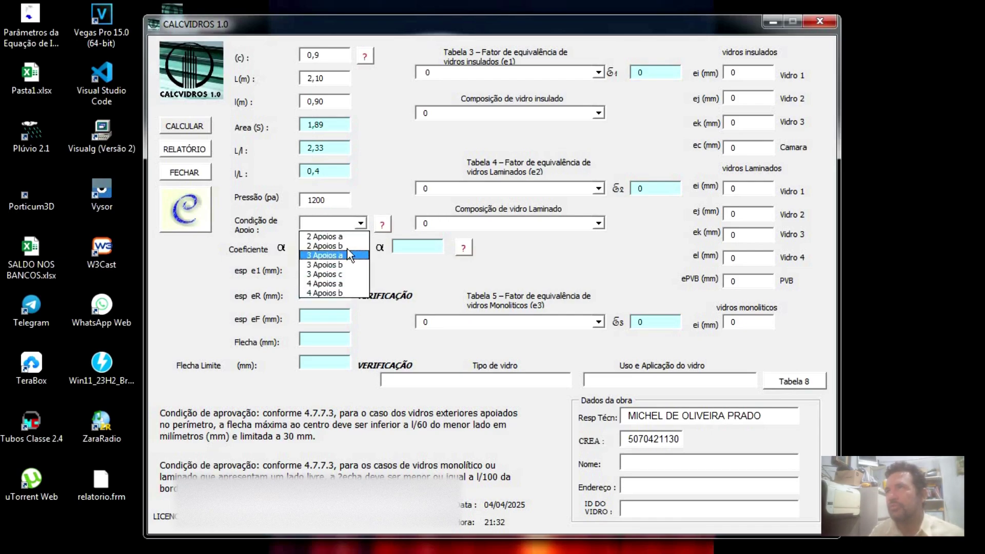
{"action": "left_click", "coordinate": [341, 236]}
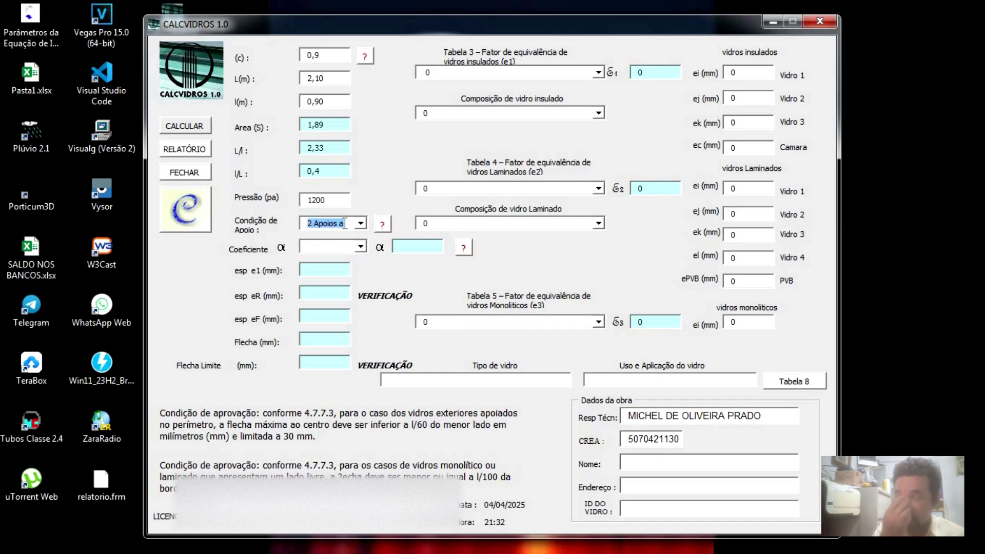
Read the help note explaining the cases for glass supported on two, three and four sides.
{"action": "left_click", "coordinate": [386, 224]}
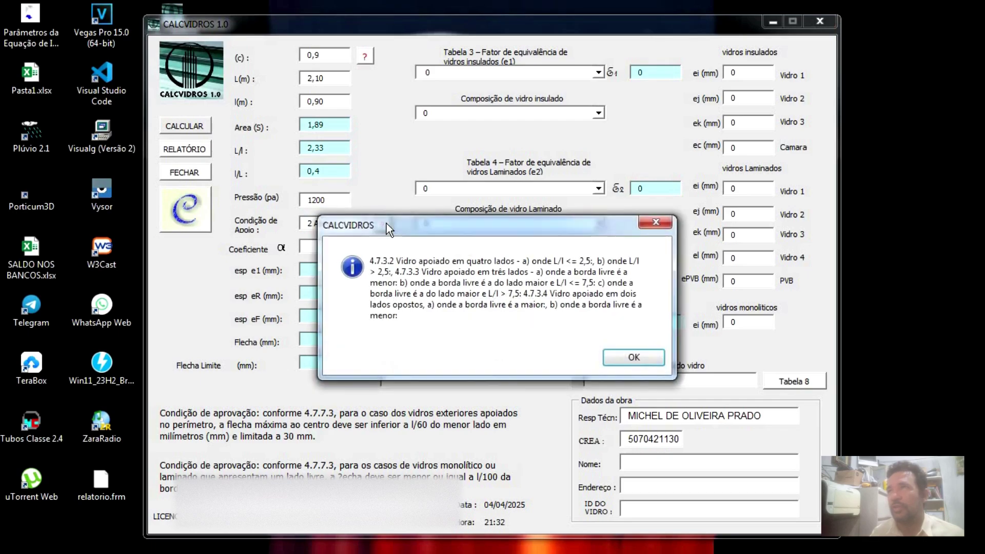
{"action": "left_click_drag", "start_coordinate": [387, 223], "coordinate": [377, 177]}
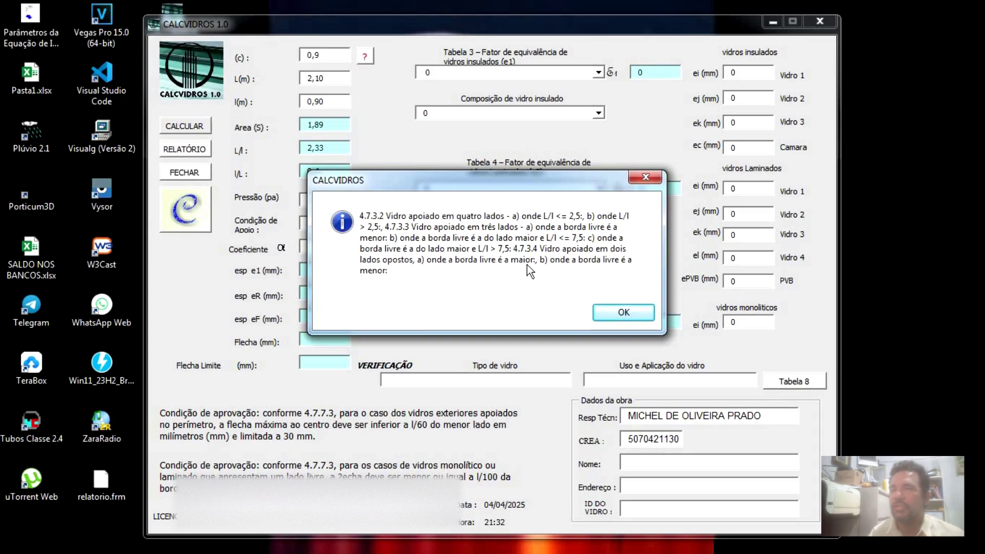
{"action": "left_click", "coordinate": [622, 313]}
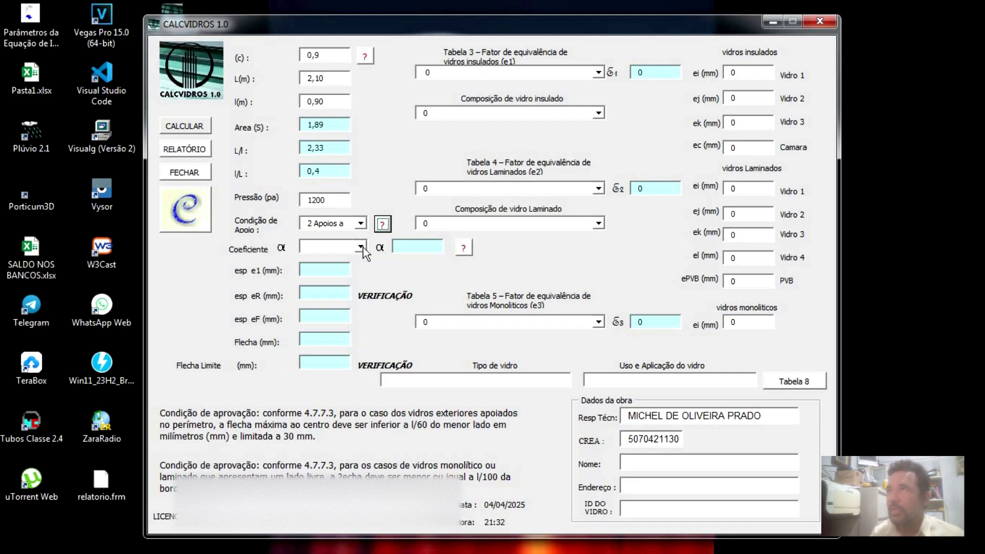
Choose "2 lados" for the coefficient α and dismiss the notice about the equivalence factor.
{"action": "left_click", "coordinate": [361, 248]}
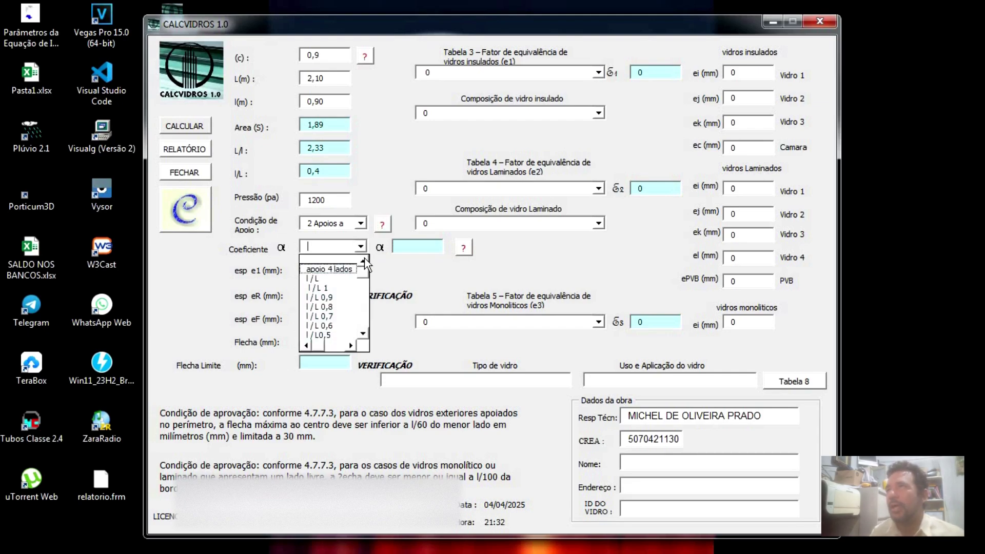
{"action": "left_click_drag", "start_coordinate": [367, 271], "coordinate": [368, 329]}
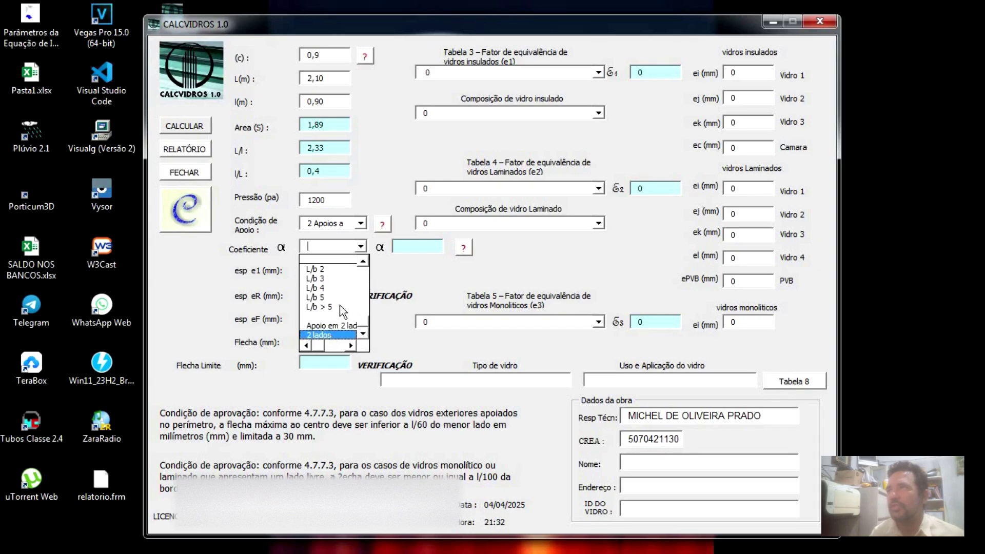
{"action": "left_click", "coordinate": [332, 337]}
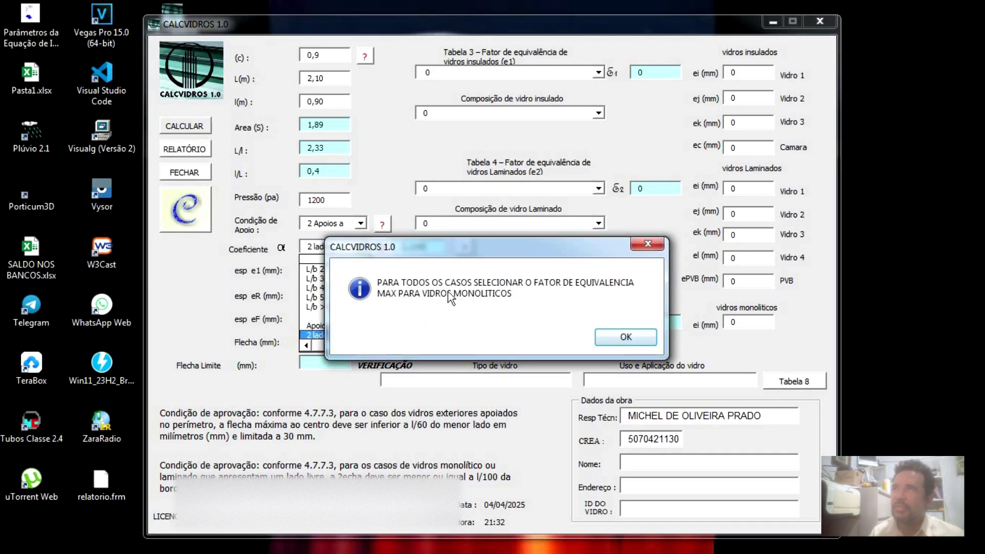
{"action": "left_click", "coordinate": [614, 340]}
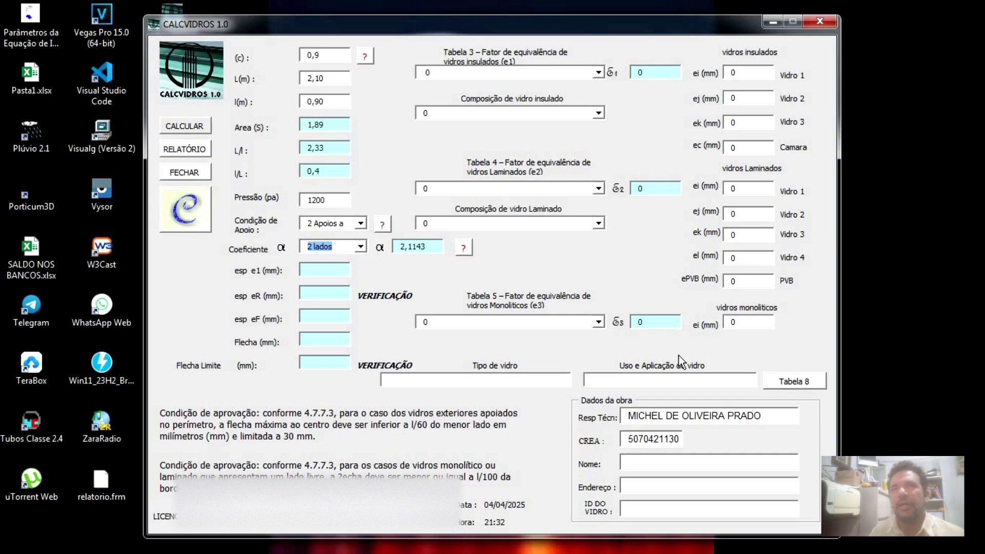
Consult Tabela 8 on glass uses and applications in its PDF, then close the document.
{"action": "left_click", "coordinate": [794, 382]}
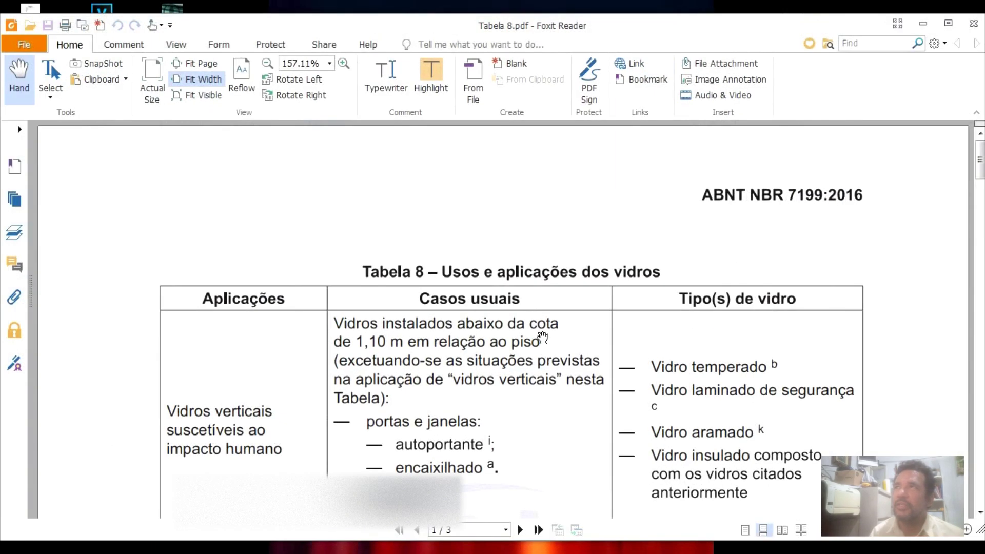
{"action": "scroll", "coordinate": [539, 341], "scroll_direction": "down", "scroll_amount": 5}
{"action": "scroll", "coordinate": [537, 347], "scroll_direction": "up", "scroll_amount": 3}
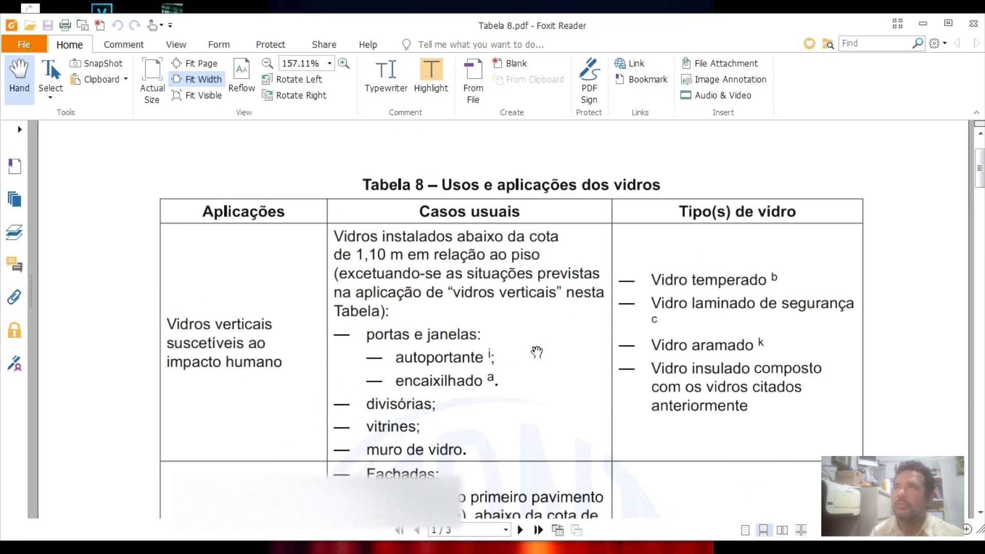
{"action": "scroll", "coordinate": [537, 352], "scroll_direction": "down", "scroll_amount": 15}
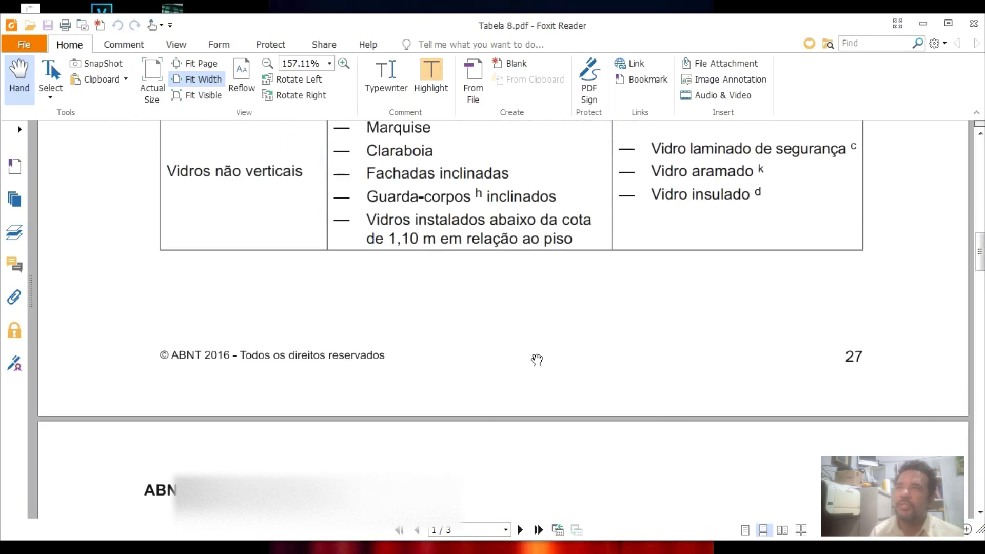
{"action": "scroll", "coordinate": [535, 363], "scroll_direction": "down", "scroll_amount": 6}
{"action": "scroll", "coordinate": [684, 185], "scroll_direction": "up", "scroll_amount": 7}
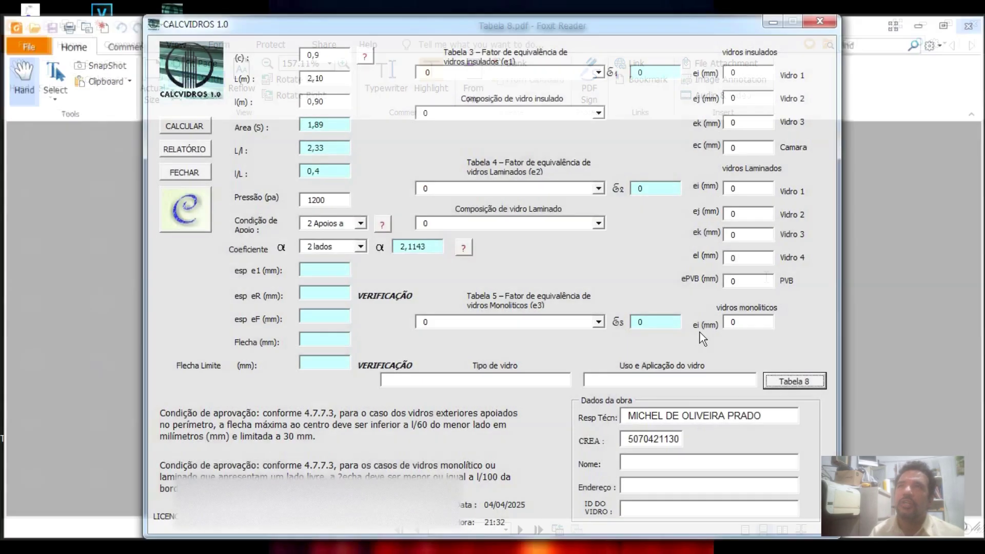
{"action": "left_click", "coordinate": [973, 23]}
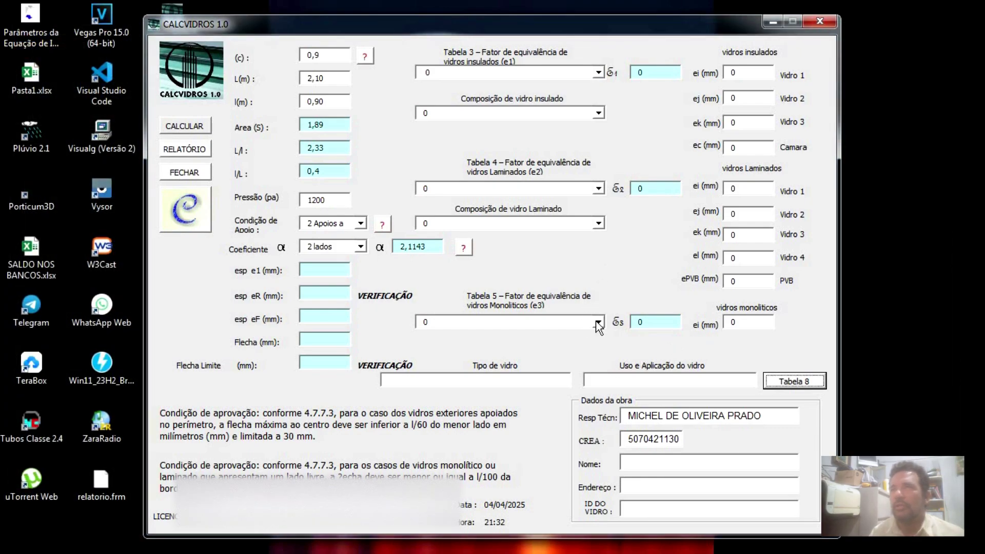
Select "Vidro temperado" as the monolithic glass in Tabela 5 and set its thickness ei to 10 mm.
{"action": "left_click", "coordinate": [599, 323]}
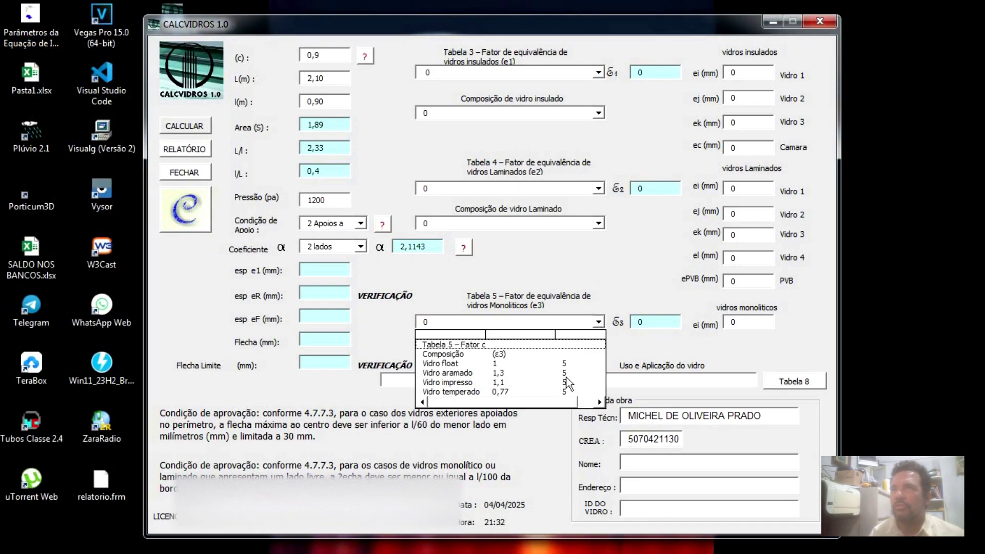
{"action": "left_click", "coordinate": [547, 393]}
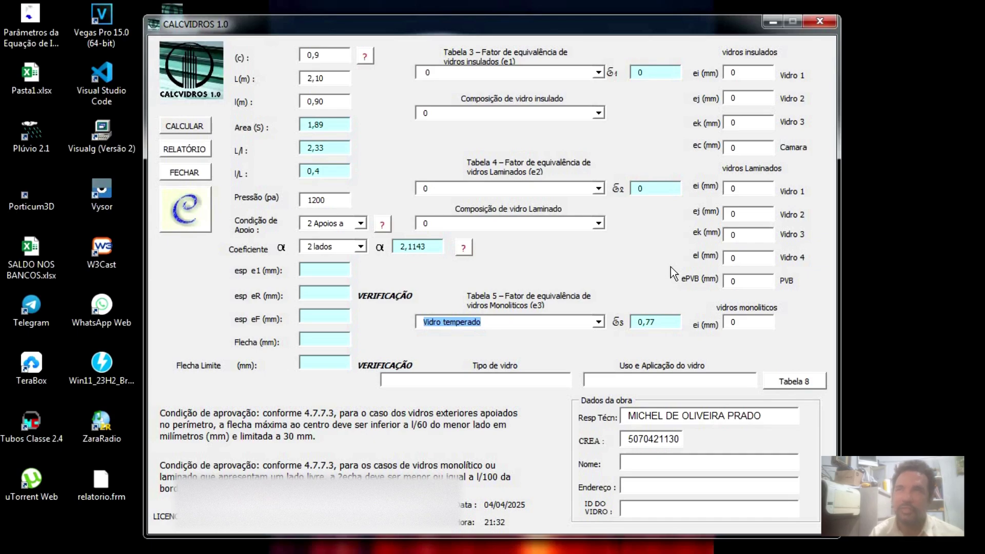
{"action": "left_click", "coordinate": [744, 324]}
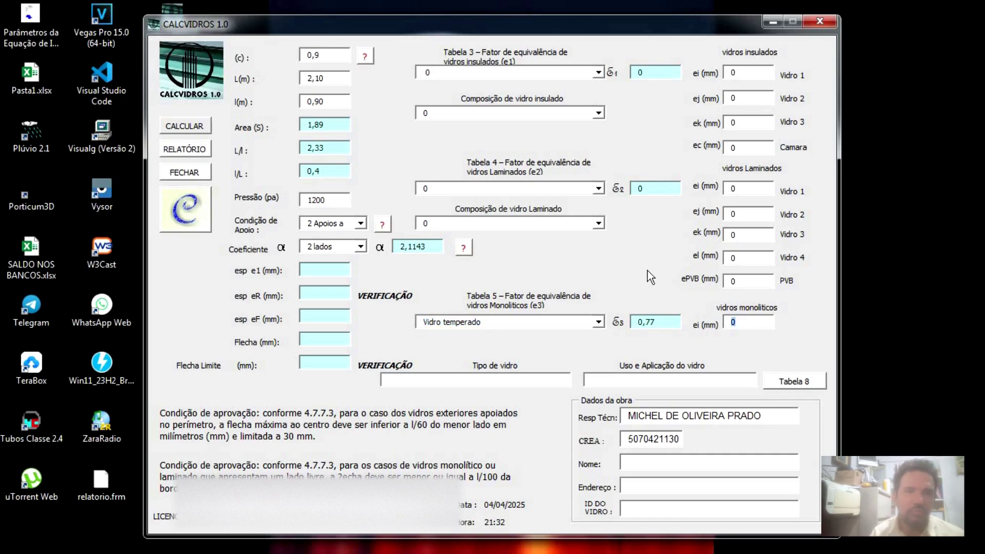
{"action": "type", "text": "10"}
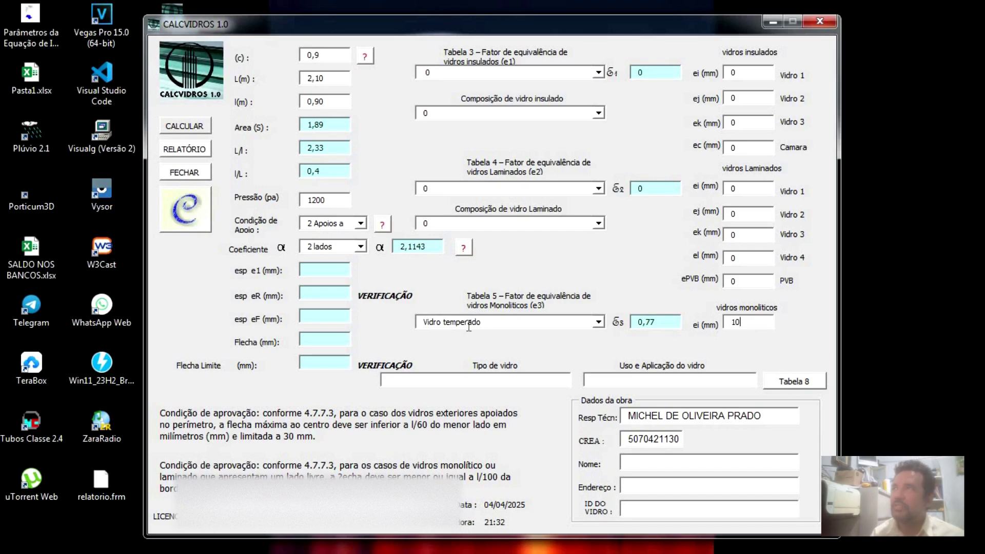
Calculate the pane's thicknesses and deflection, and check the results against the verification criteria.
{"action": "left_click", "coordinate": [192, 128]}
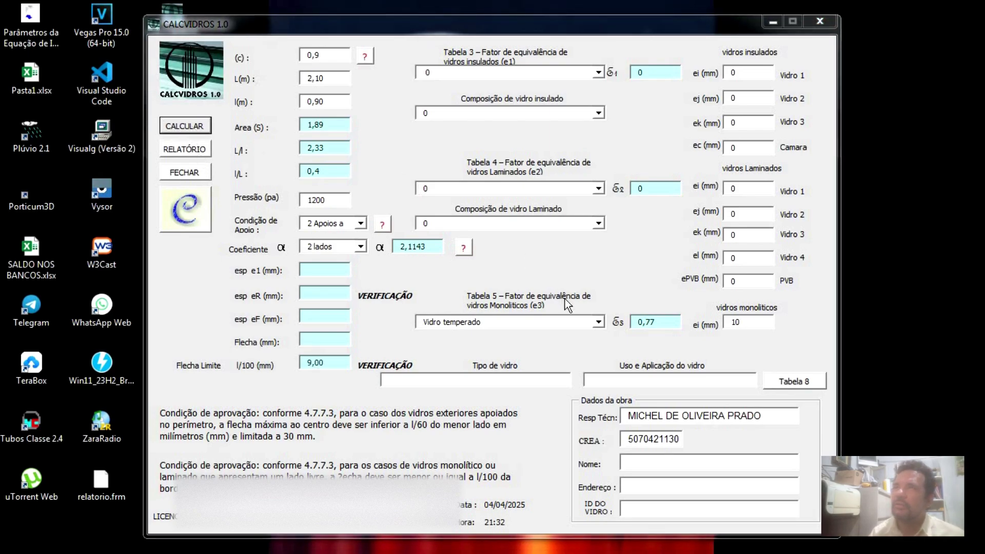
{"action": "left_click", "coordinate": [189, 129]}
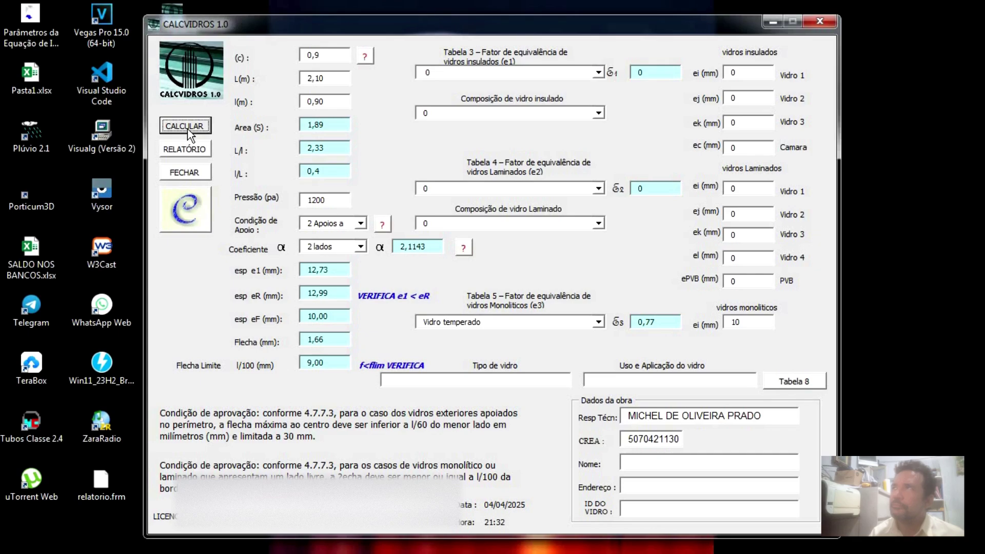
{"action": "left_click", "coordinate": [188, 129]}
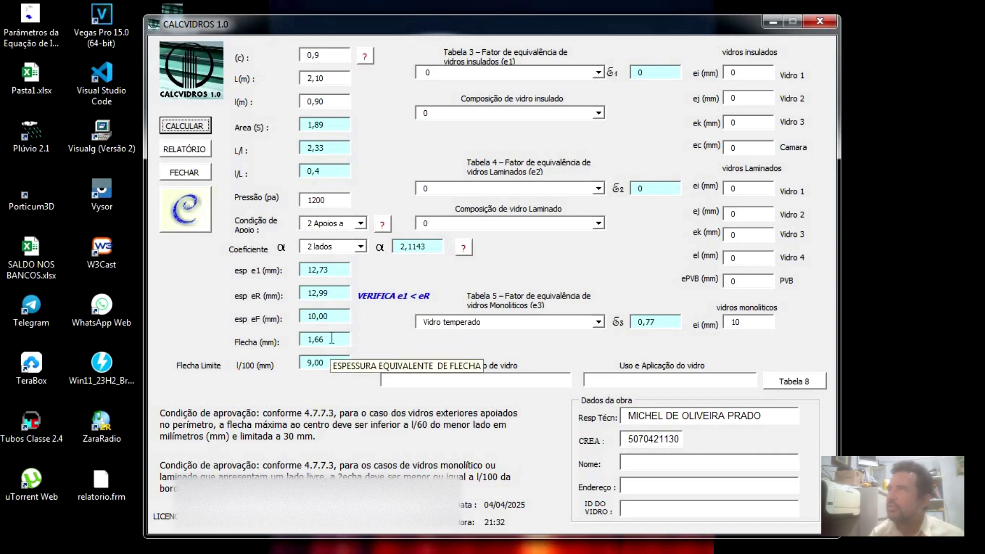
{"action": "left_click", "coordinate": [334, 364]}
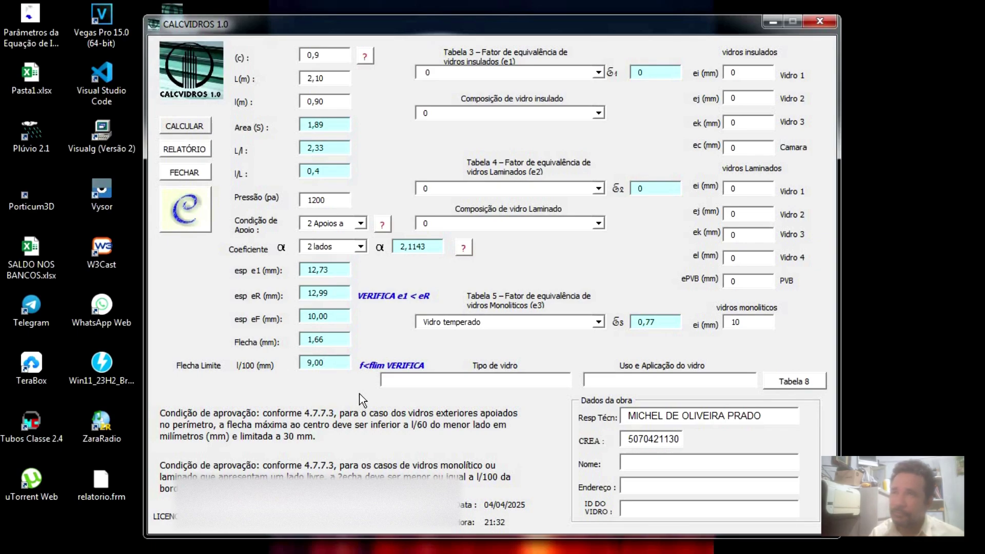
Fill in the project data with Nome "LOJA 1", Endereço "SALA 3" and ID DO VIDRO "PORTA 1".
{"action": "left_click", "coordinate": [689, 461]}
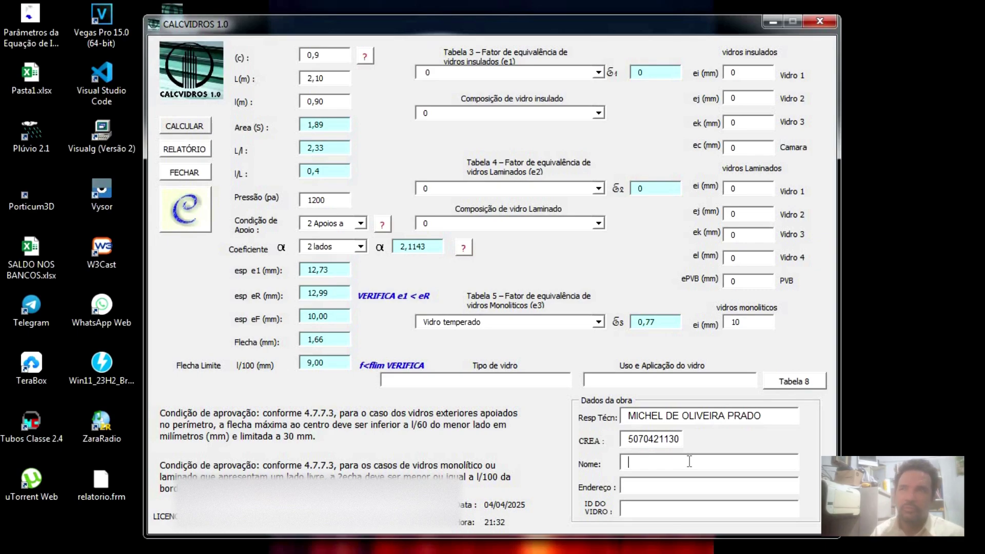
{"action": "type", "text": "LOJA"}
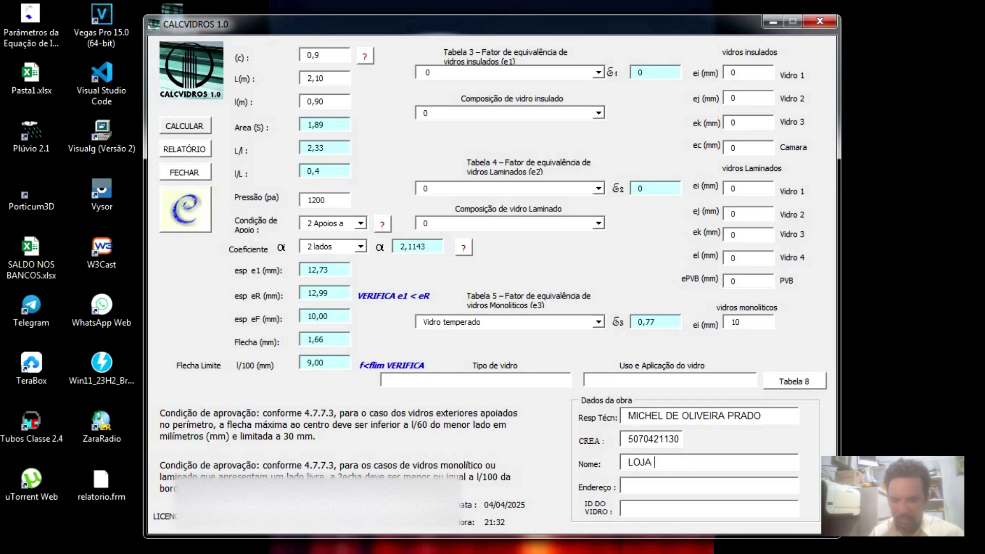
{"action": "type", "text": " 1"}
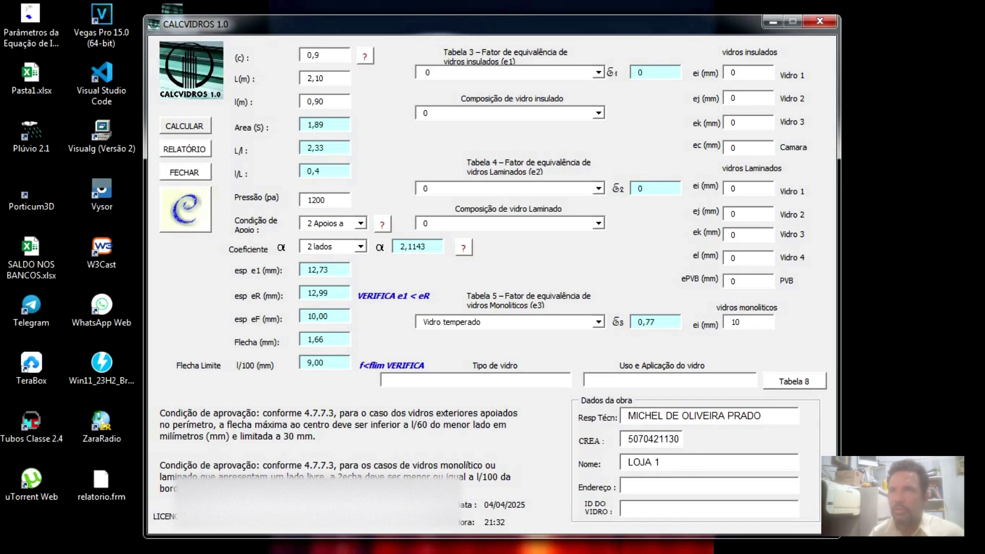
{"action": "left_click", "coordinate": [667, 486]}
{"action": "type", "text": "SALA 3"}
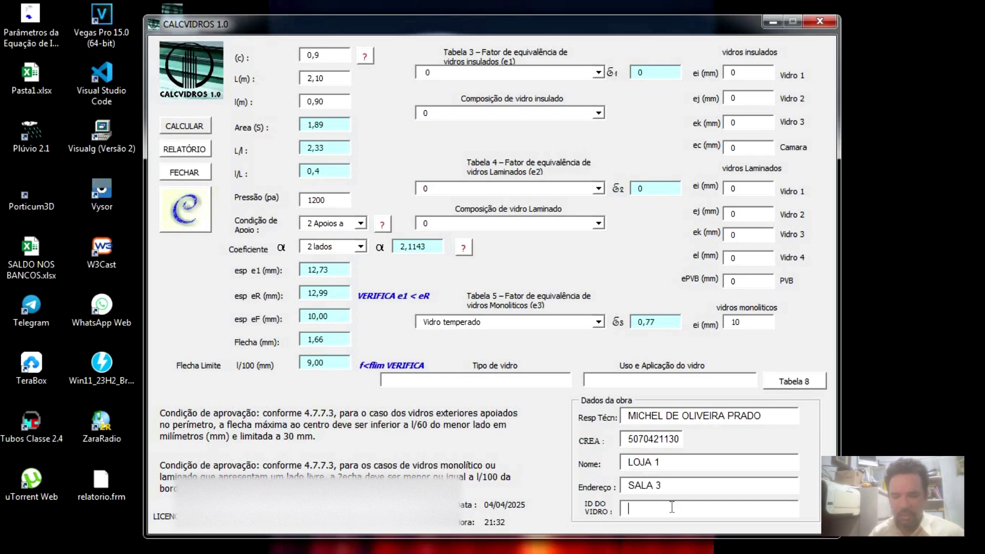
{"action": "type", "text": "PORTA DE"}
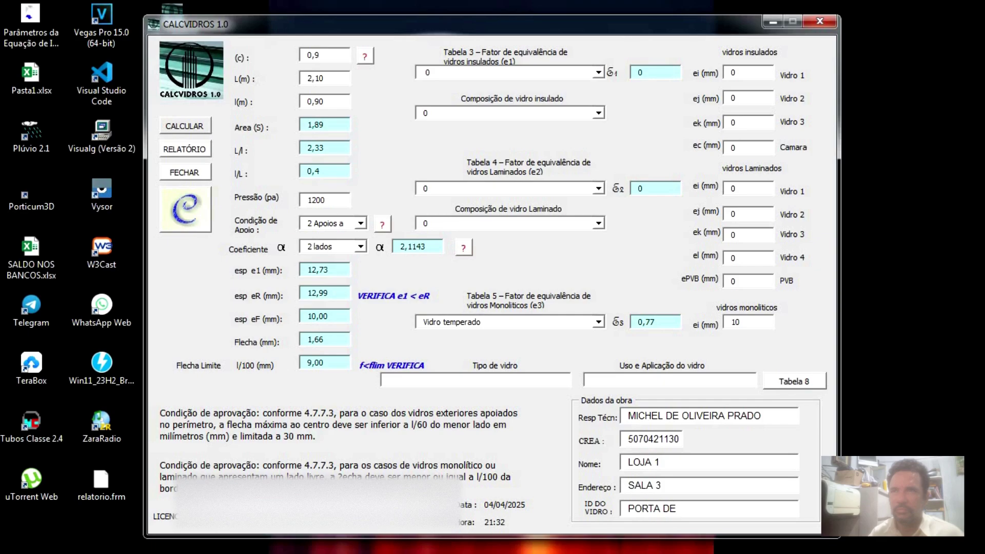
{"action": "key", "text": "BackSpace"}
{"action": "key", "text": "BackSpace"}
{"action": "type", "text": "1"}
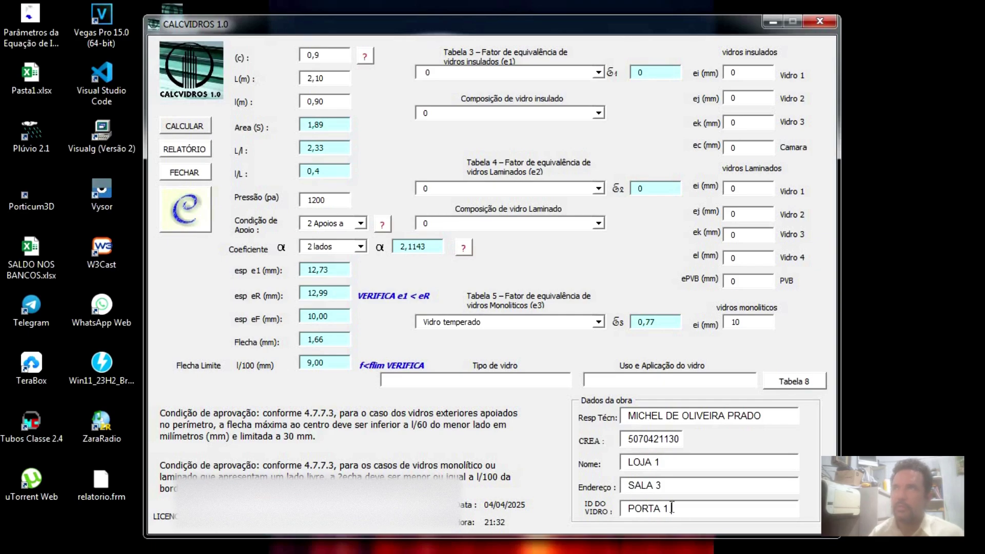
Describe the glass type (Tipo de vidro) as "VIDRO TEMPERADO 10mm INCOLOR".
{"action": "left_click", "coordinate": [462, 380]}
{"action": "type", "text": "VIDR"}
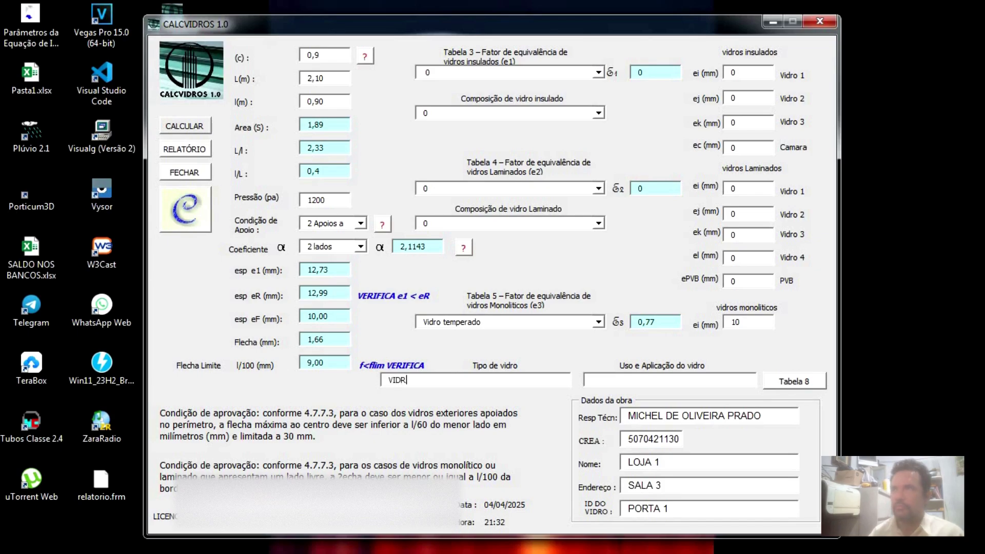
{"action": "type", "text": "O TE"}
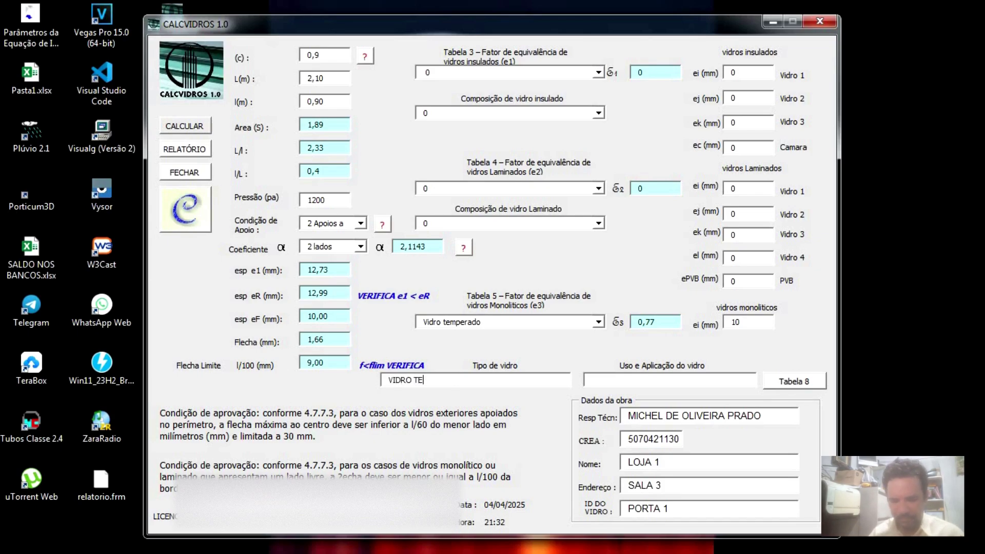
{"action": "type", "text": "MPERADO"}
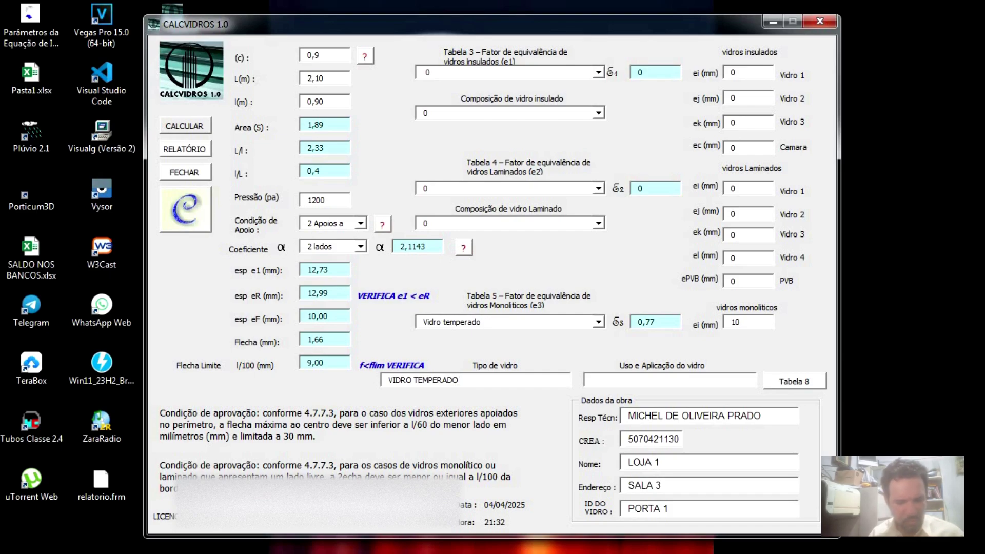
{"action": "type", "text": " 10"}
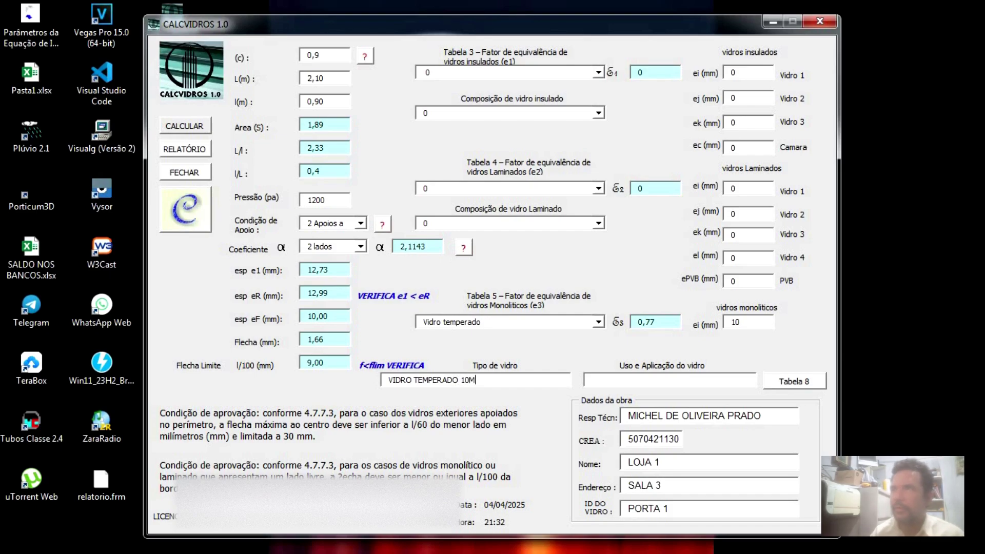
{"action": "type", "text": "mm IN"}
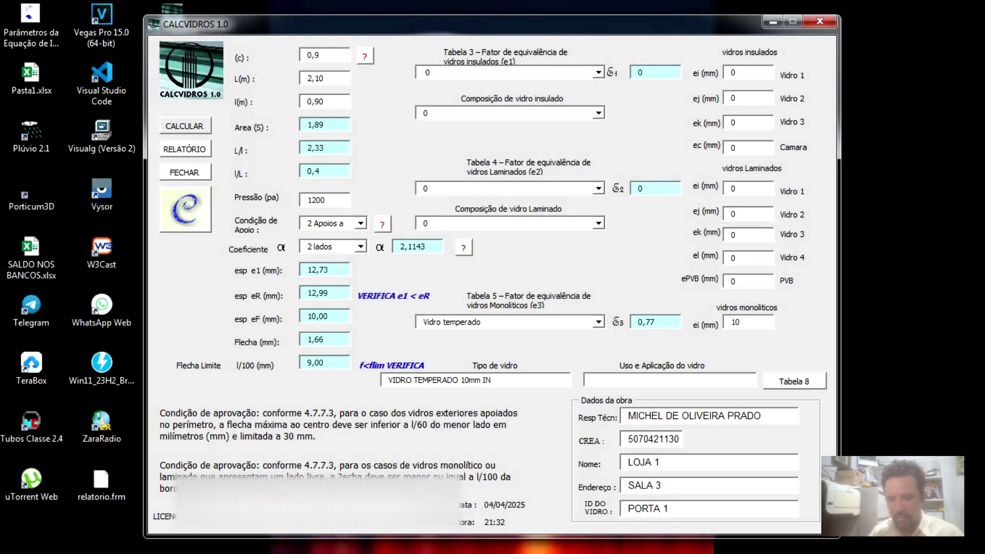
{"action": "type", "text": "COLOR"}
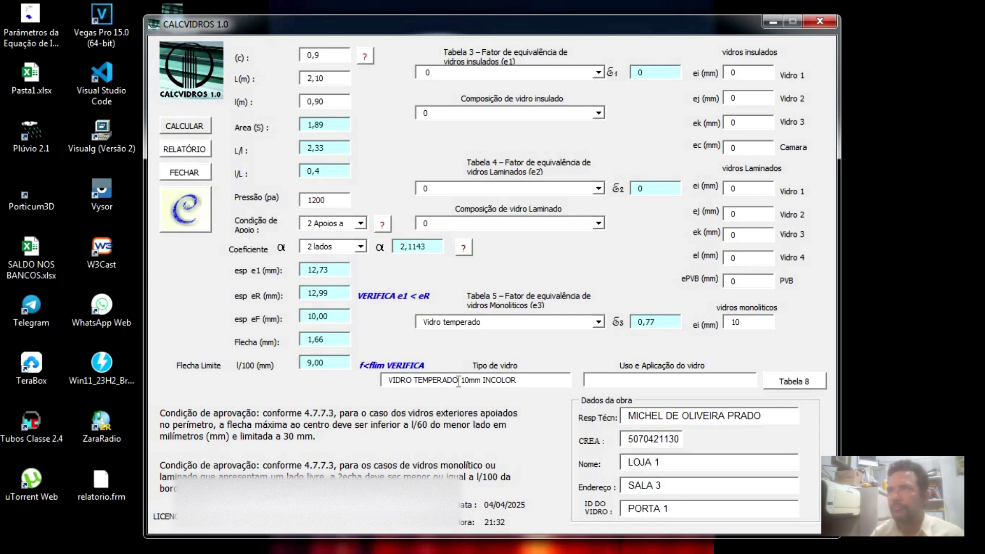
Enter "PORTA DE CORRER" as the glass use and application (Uso e Aplicação do vidro).
{"action": "left_click", "coordinate": [634, 380]}
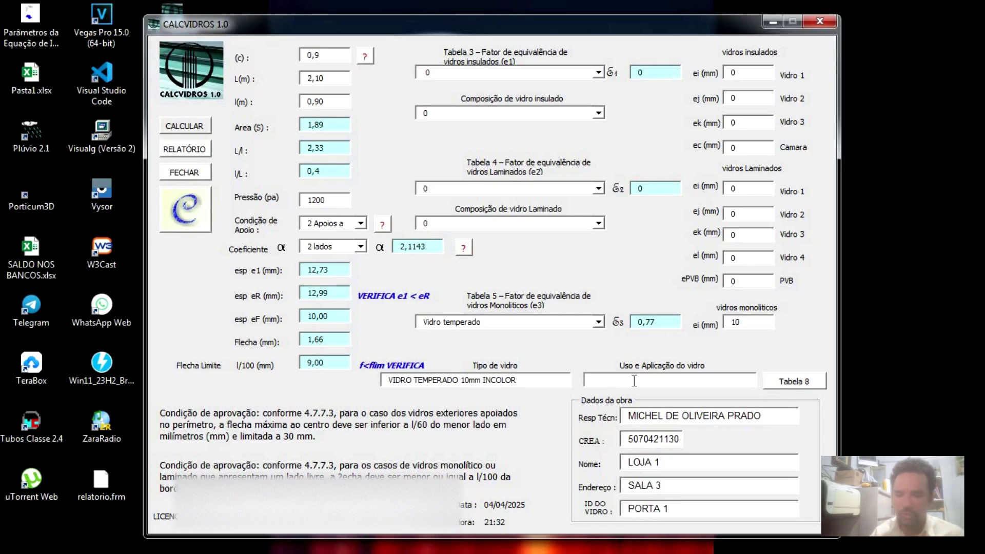
{"action": "type", "text": "PORTA"}
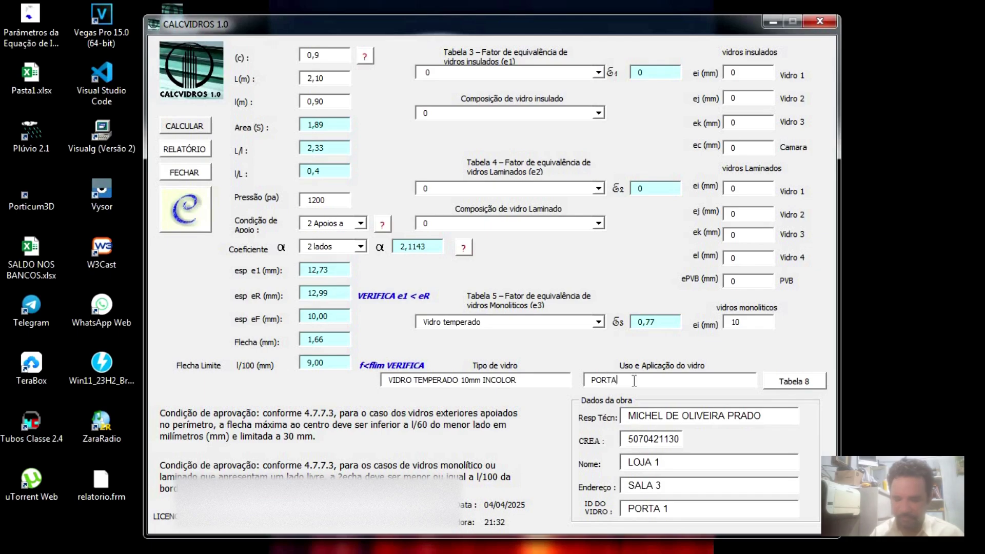
{"action": "type", "text": " DE CORRER"}
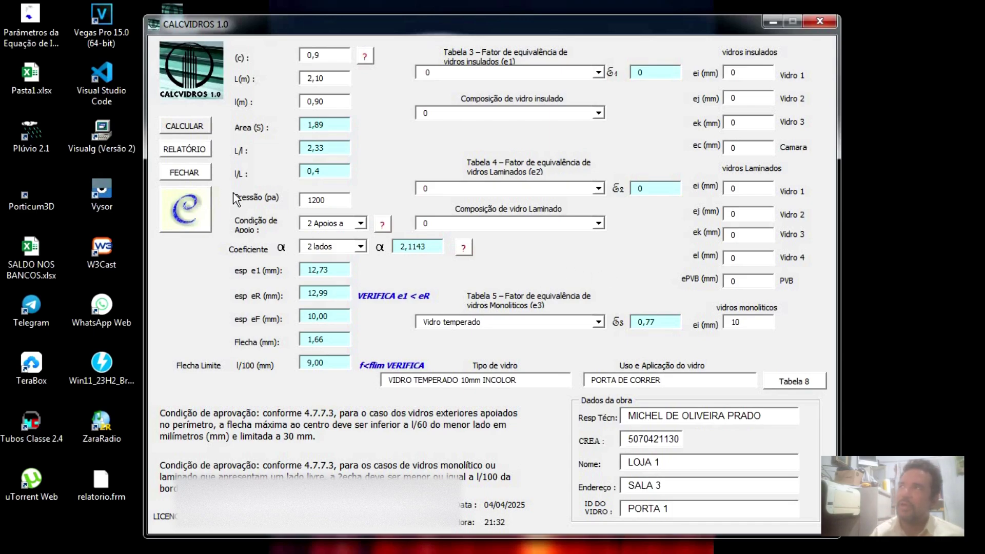
Generate the calculation report with the Foxit Reader PDF Printer and save it as "LOJA 1" in the CALCMAD 3.0 folder.
{"action": "left_click", "coordinate": [198, 153]}
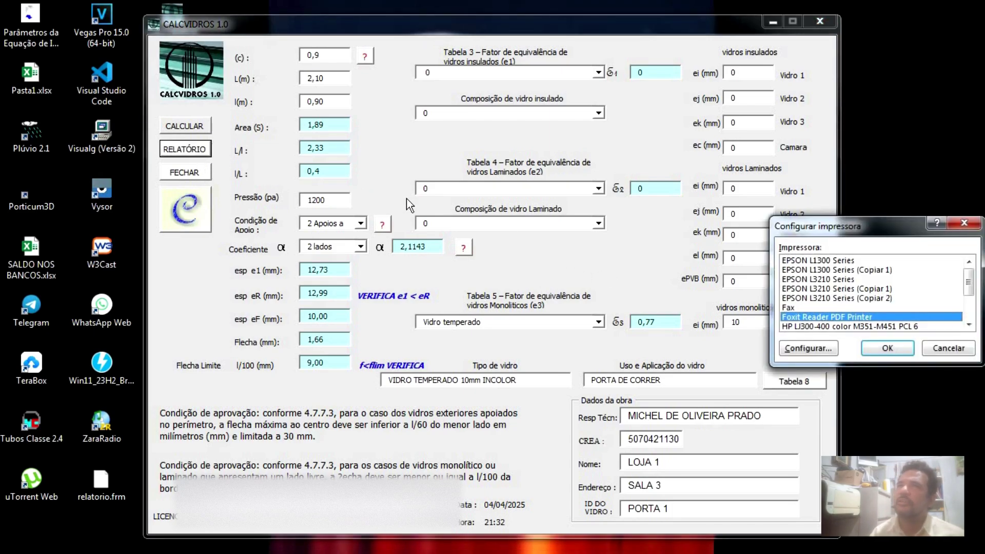
{"action": "left_click_drag", "start_coordinate": [872, 233], "coordinate": [570, 159]}
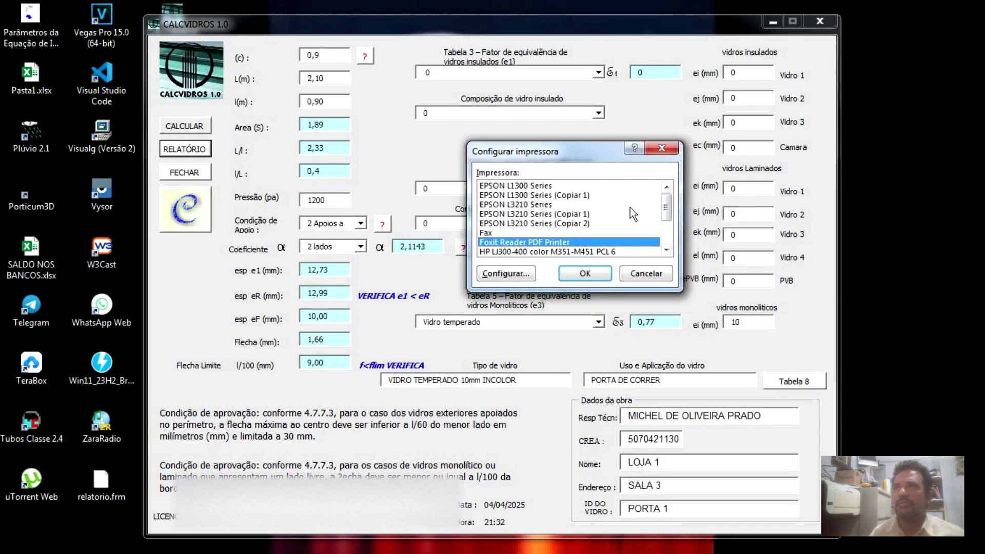
{"action": "left_click", "coordinate": [592, 270]}
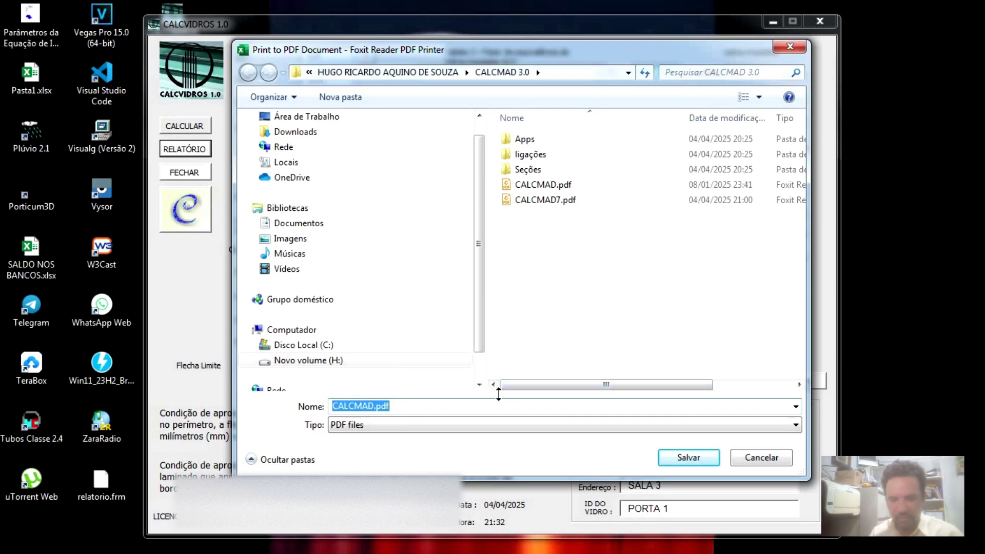
{"action": "type", "text": "LOJA"}
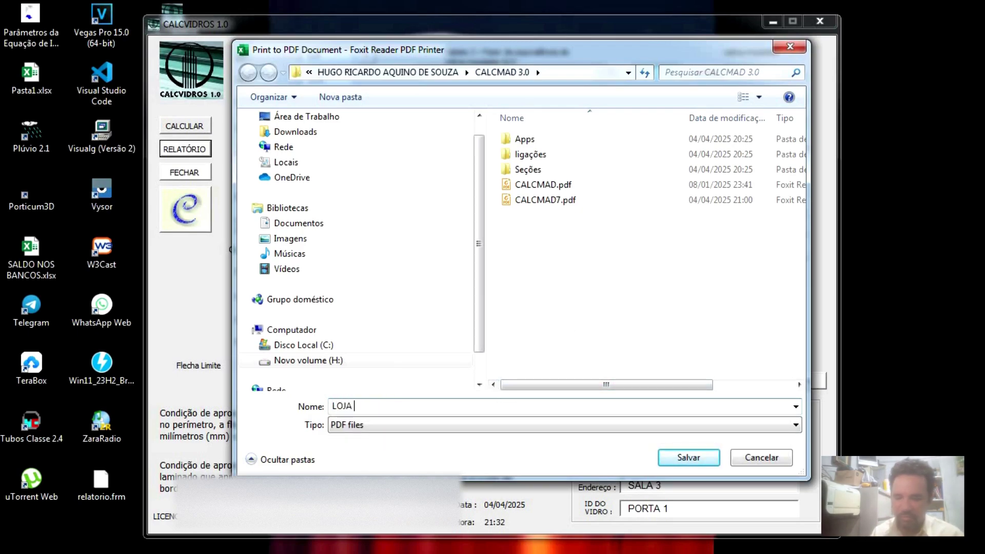
{"action": "type", "text": " 1"}
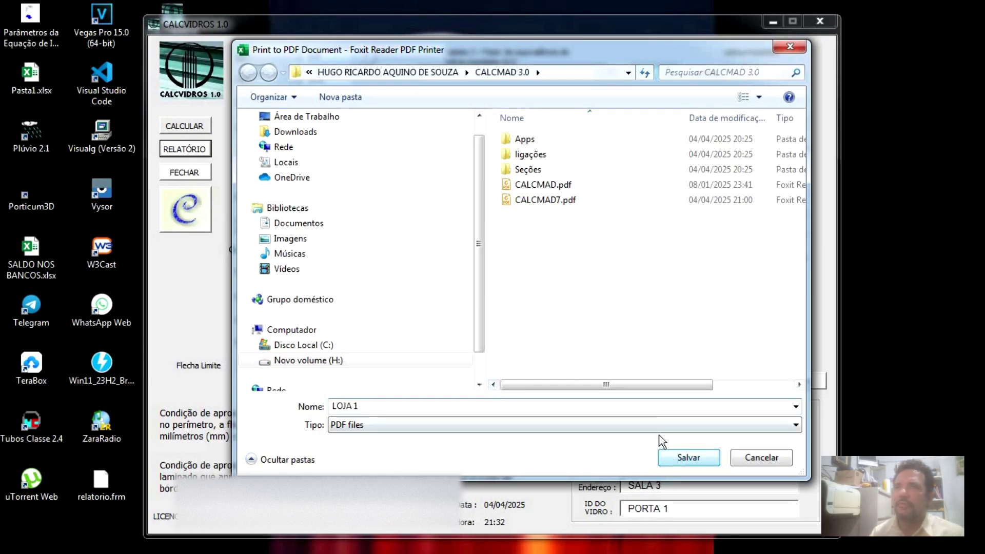
{"action": "left_click", "coordinate": [667, 458]}
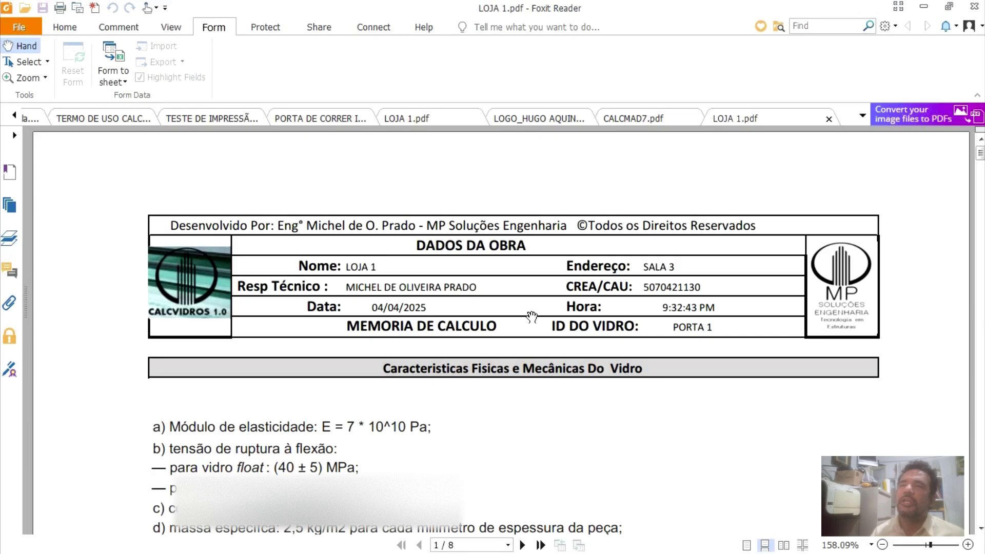
Review the report's project data header and the physical and mechanical characteristics of the glass on page 1.
{"action": "scroll", "coordinate": [533, 315], "scroll_direction": "down", "scroll_amount": 1}
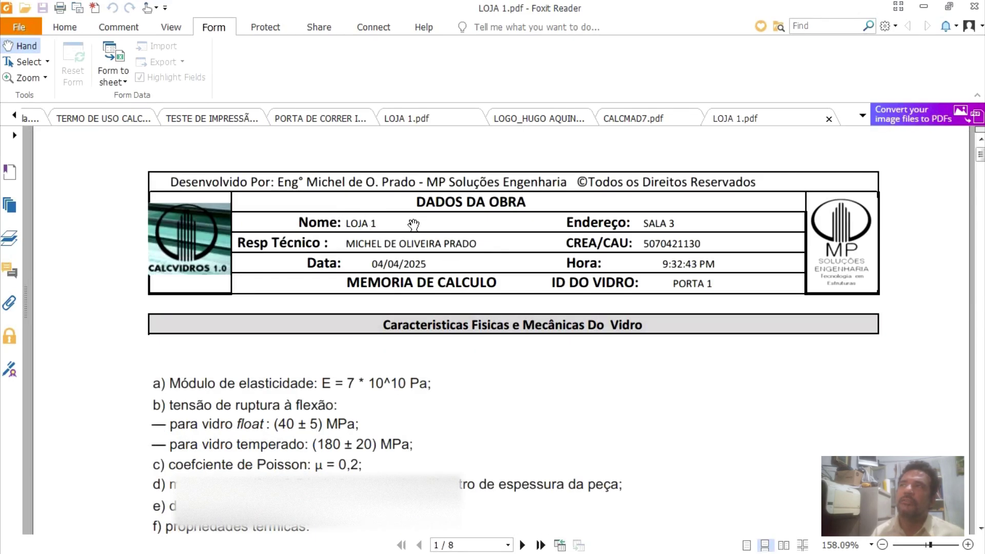
{"action": "scroll", "coordinate": [409, 194], "scroll_direction": "down", "scroll_amount": 1}
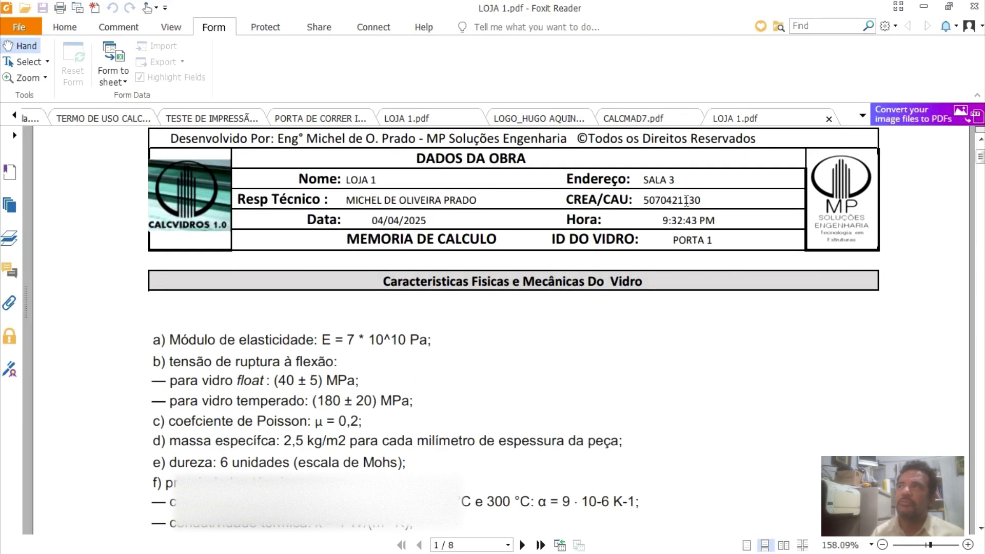
{"action": "scroll", "coordinate": [426, 226], "scroll_direction": "down", "scroll_amount": 1}
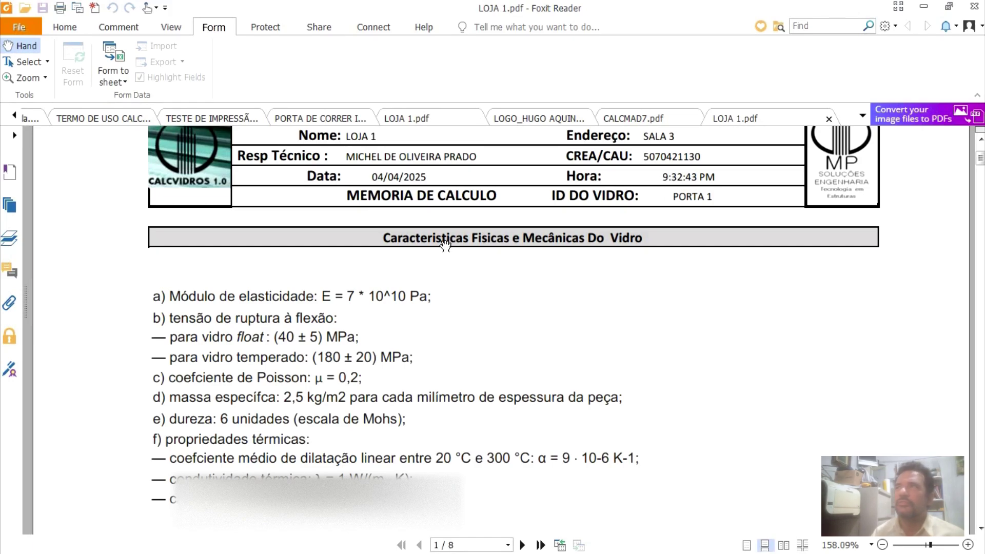
{"action": "scroll", "coordinate": [499, 266], "scroll_direction": "down", "scroll_amount": 1}
{"action": "scroll", "coordinate": [497, 272], "scroll_direction": "up", "scroll_amount": 2}
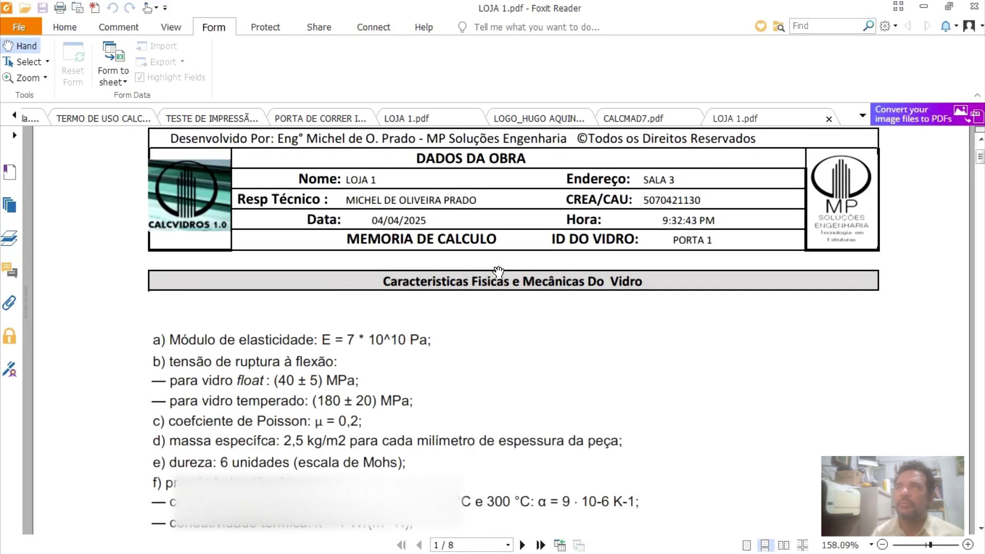
{"action": "scroll", "coordinate": [495, 277], "scroll_direction": "down", "scroll_amount": 3}
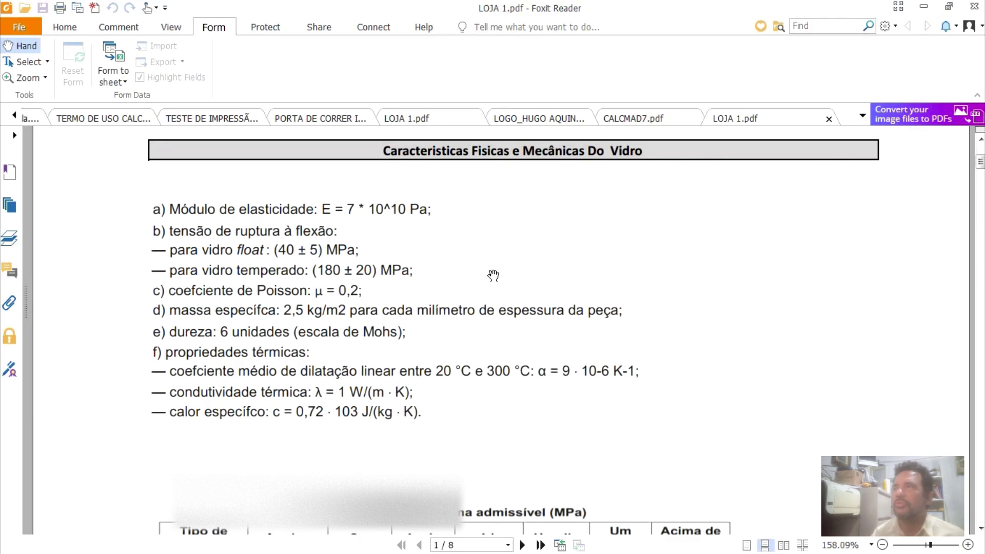
{"action": "scroll", "coordinate": [493, 276], "scroll_direction": "down", "scroll_amount": 1}
{"action": "scroll", "coordinate": [493, 276], "scroll_direction": "up", "scroll_amount": 4}
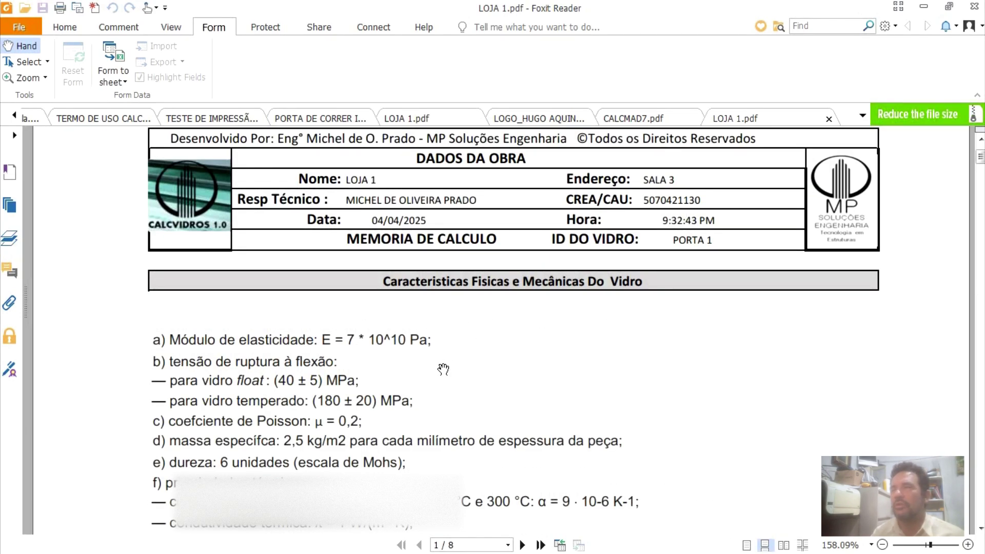
{"action": "scroll", "coordinate": [442, 368], "scroll_direction": "down", "scroll_amount": 2}
{"action": "scroll", "coordinate": [441, 365], "scroll_direction": "up", "scroll_amount": 2}
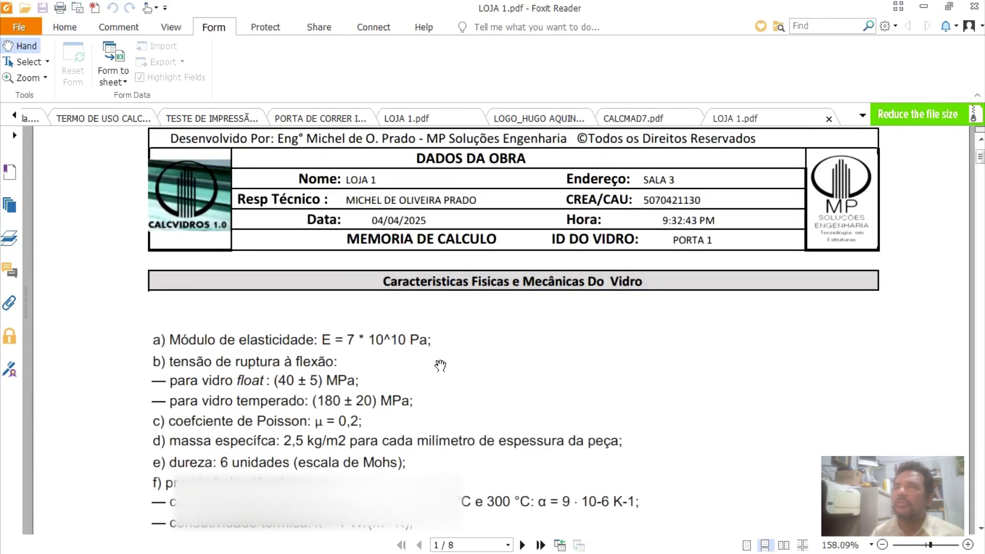
{"action": "scroll", "coordinate": [436, 366], "scroll_direction": "down", "scroll_amount": 2}
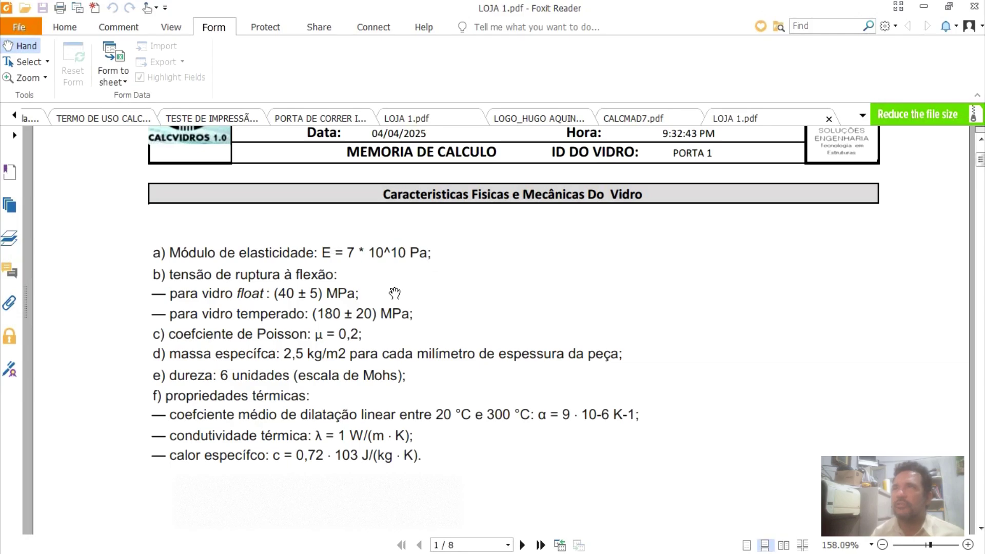
Examine the maximum allowable stress table (Tabela 2), the glass type and use entries, and the CALCVIDROS 1.0 scope description.
{"action": "scroll", "coordinate": [468, 359], "scroll_direction": "down", "scroll_amount": 9}
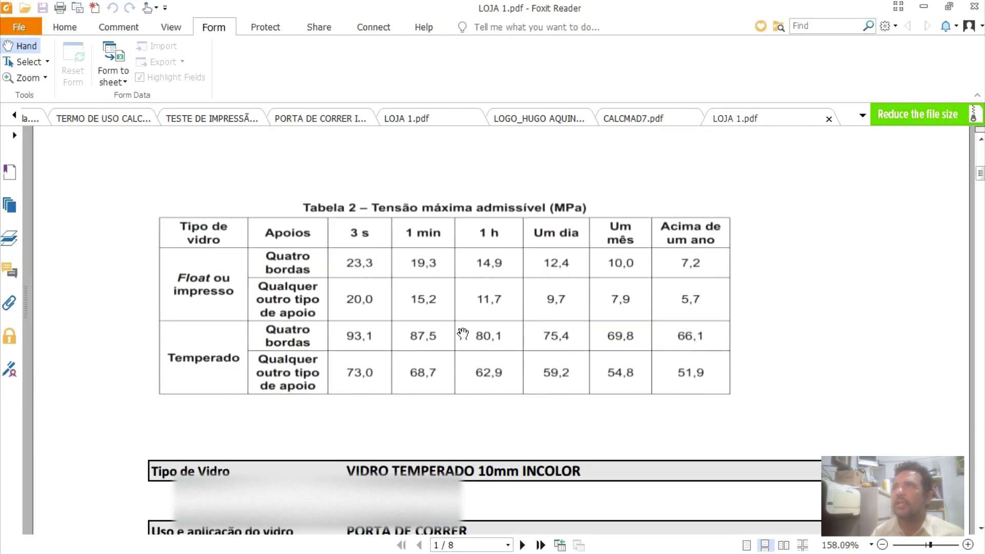
{"action": "scroll", "coordinate": [452, 291], "scroll_direction": "down", "scroll_amount": 1}
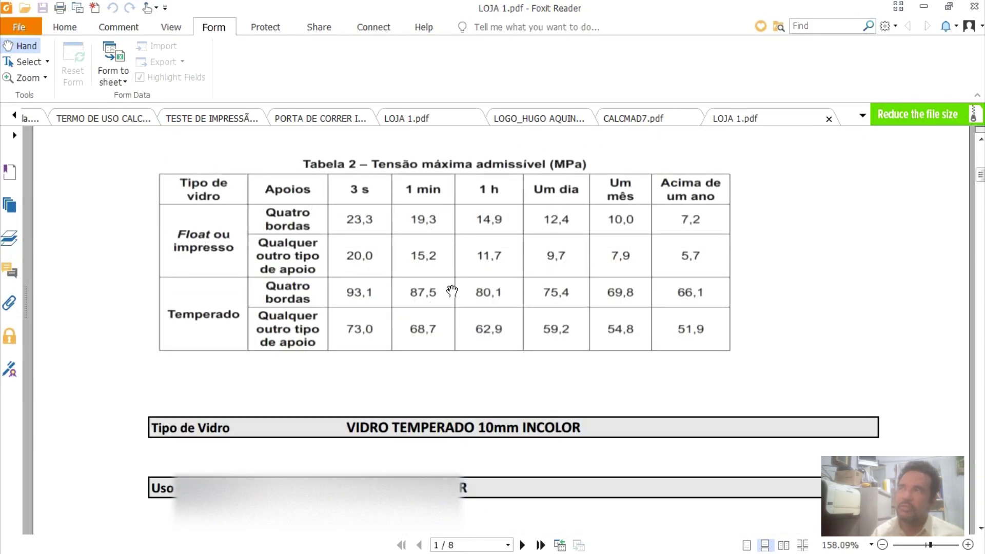
{"action": "scroll", "coordinate": [449, 292], "scroll_direction": "up", "scroll_amount": 2}
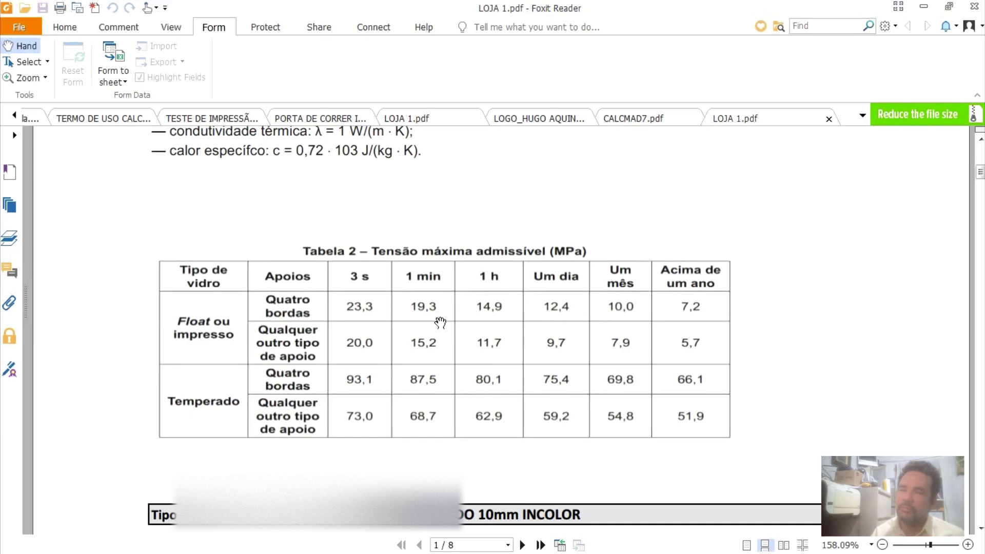
{"action": "scroll", "coordinate": [440, 322], "scroll_direction": "down", "scroll_amount": 1}
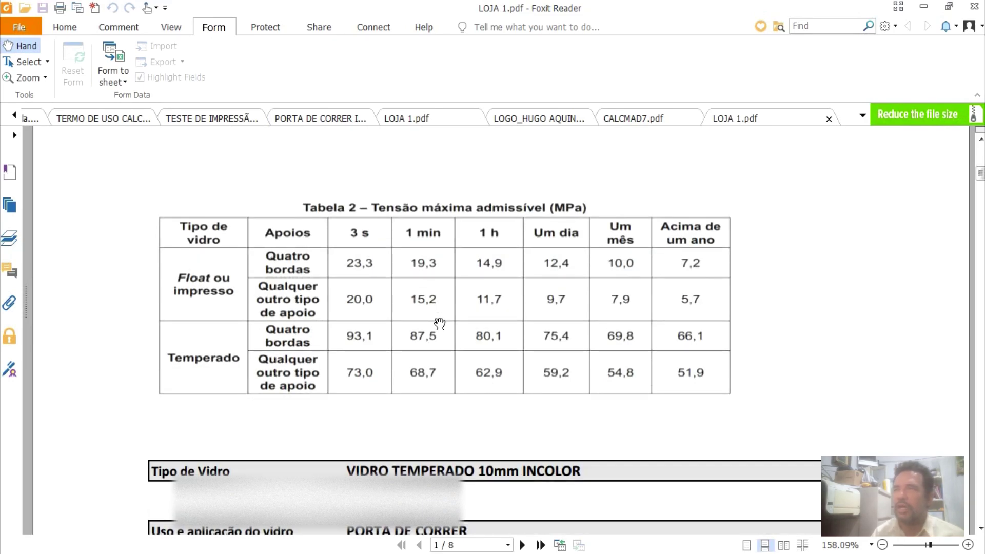
{"action": "scroll", "coordinate": [441, 322], "scroll_direction": "down", "scroll_amount": 4}
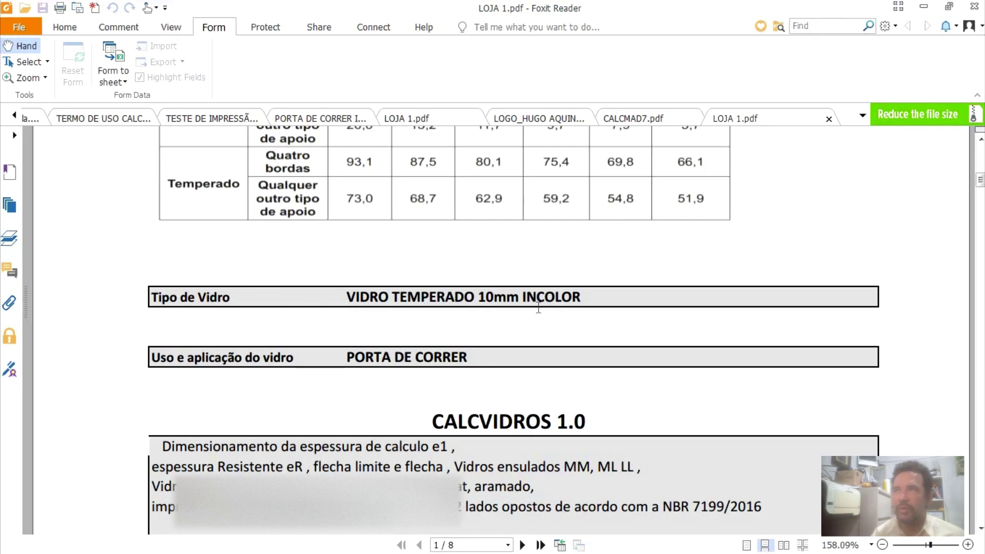
{"action": "scroll", "coordinate": [429, 343], "scroll_direction": "down", "scroll_amount": 1}
{"action": "scroll", "coordinate": [433, 340], "scroll_direction": "down", "scroll_amount": 3}
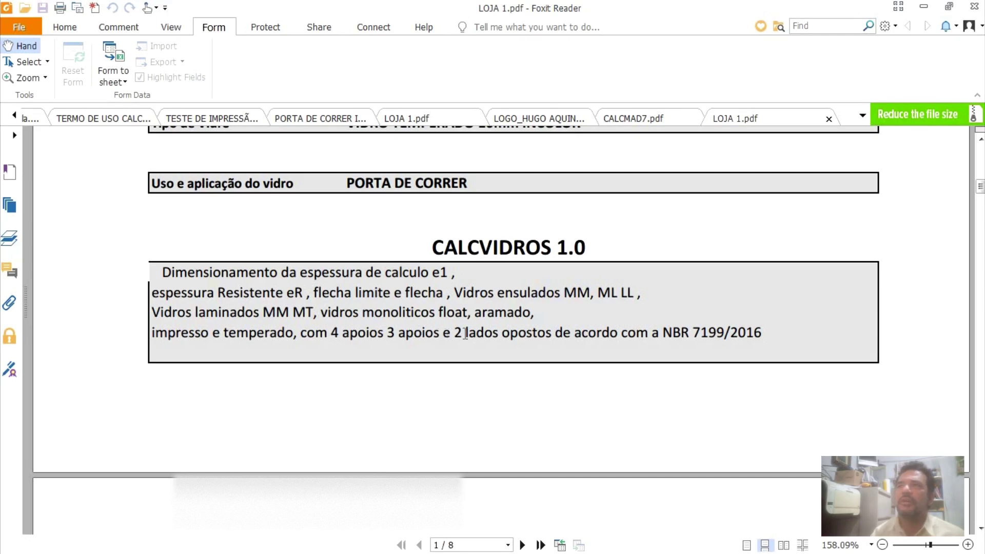
{"action": "scroll", "coordinate": [615, 341], "scroll_direction": "down", "scroll_amount": 1}
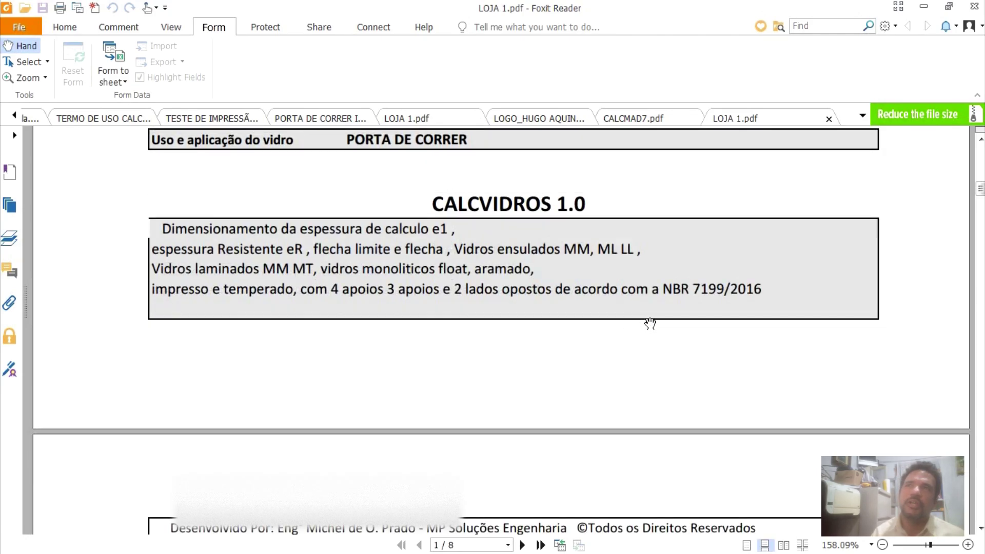
{"action": "scroll", "coordinate": [647, 321], "scroll_direction": "down", "scroll_amount": 1}
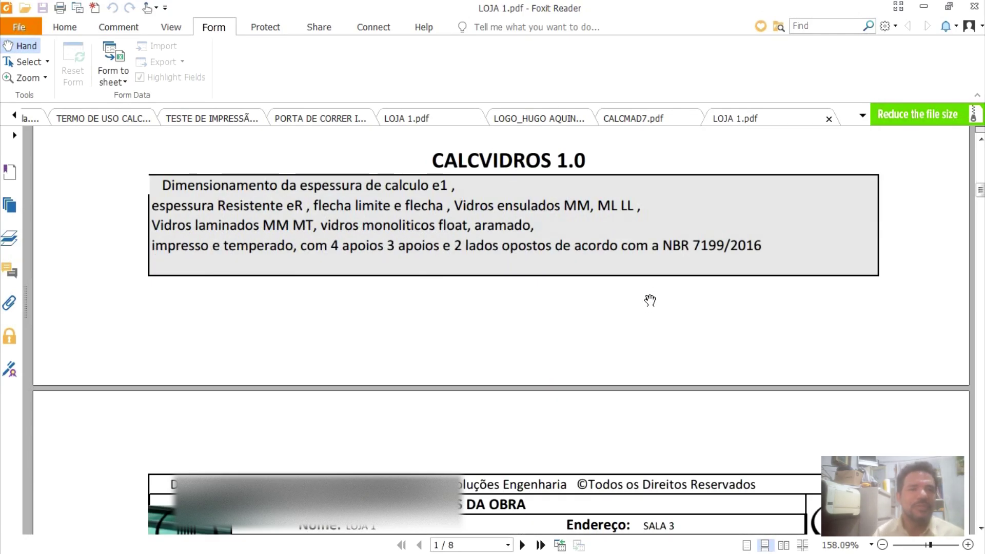
Examine the input data on page 2, checking the calculation pressures Pv and Pd for vertical glass in external areas.
{"action": "scroll", "coordinate": [648, 301], "scroll_direction": "down", "scroll_amount": 9}
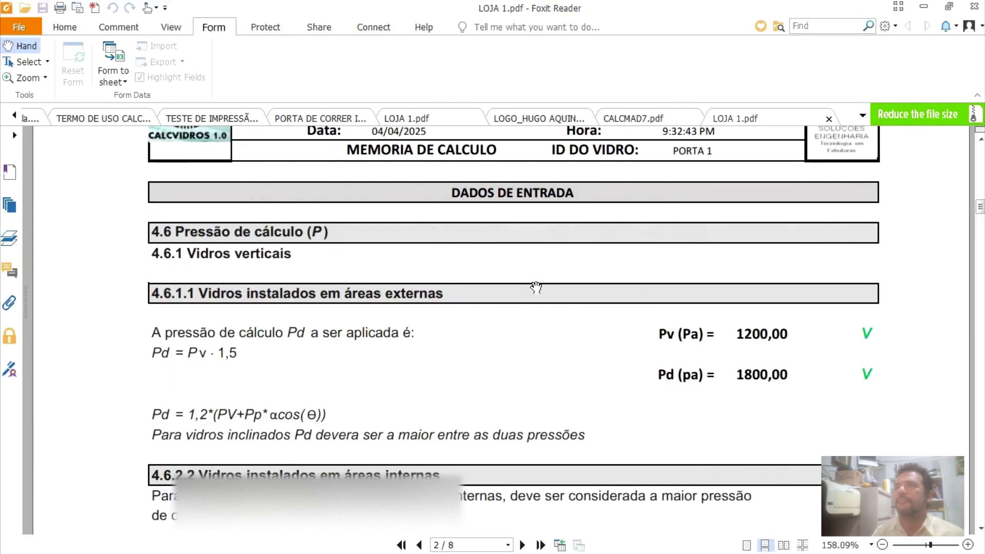
{"action": "scroll", "coordinate": [448, 263], "scroll_direction": "down", "scroll_amount": 3}
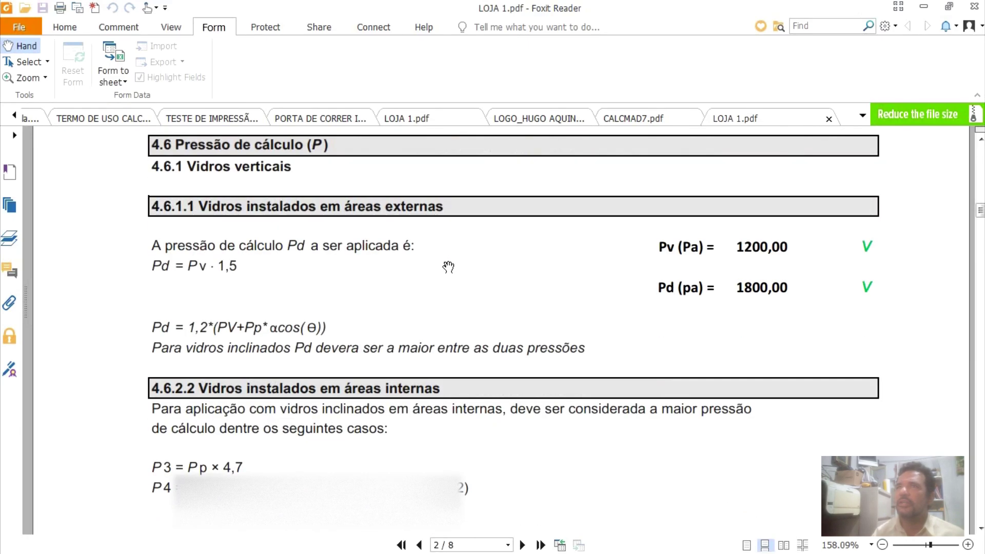
{"action": "scroll", "coordinate": [449, 262], "scroll_direction": "up", "scroll_amount": 3}
{"action": "scroll", "coordinate": [450, 262], "scroll_direction": "down", "scroll_amount": 1}
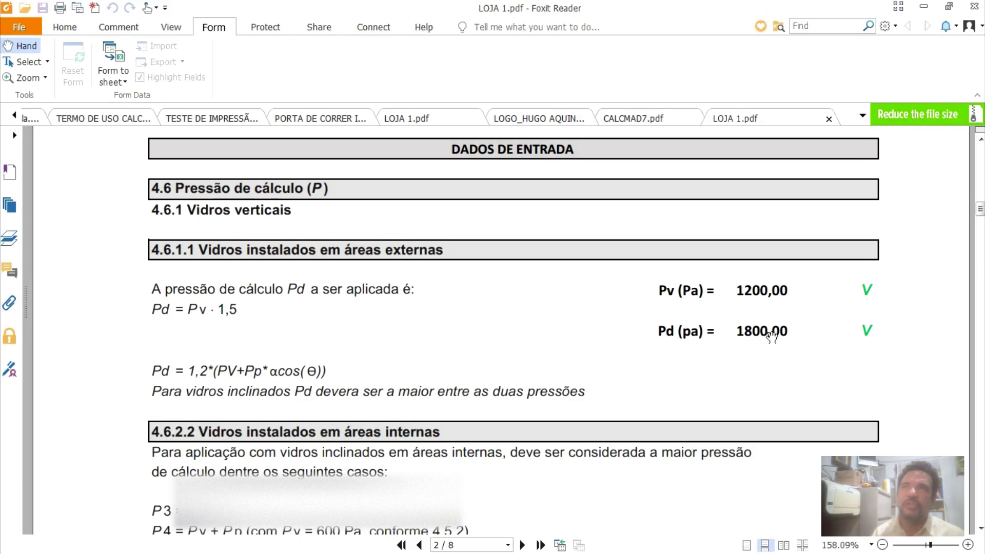
{"action": "scroll", "coordinate": [767, 335], "scroll_direction": "down", "scroll_amount": 1}
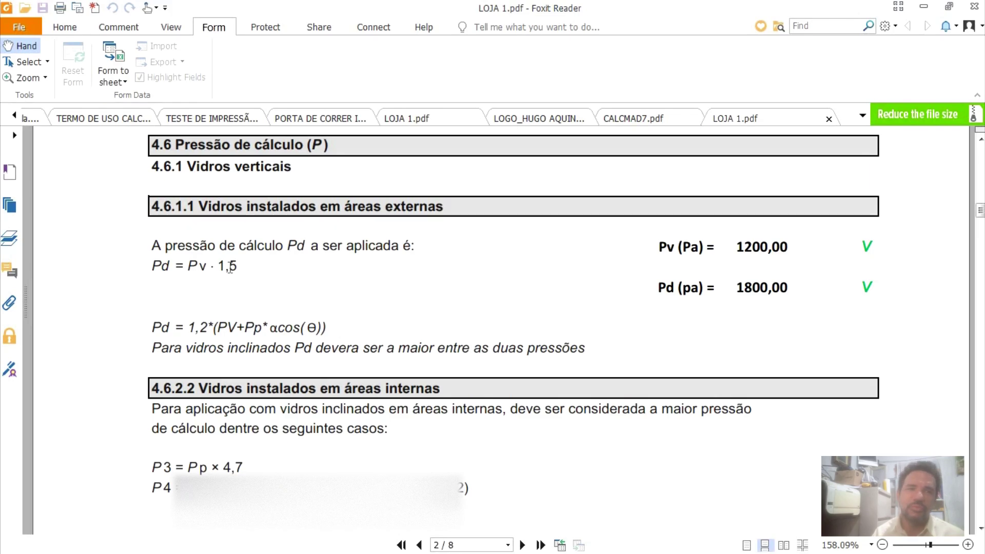
Read the internal-area pressure rules in sections 4.6.2.2 and 4.6.1.2, comparing them with the external-area pressures.
{"action": "scroll", "coordinate": [230, 267], "scroll_direction": "down", "scroll_amount": 6}
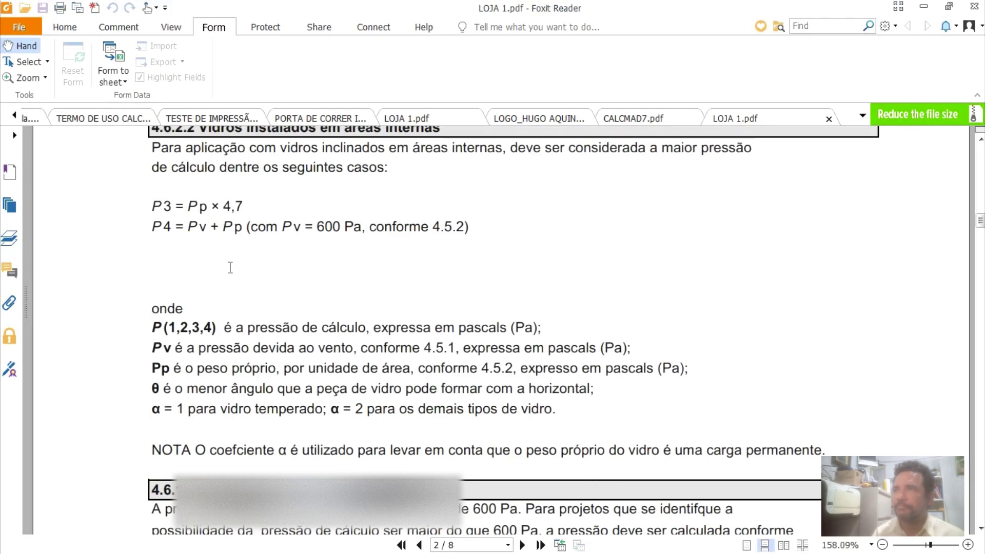
{"action": "scroll", "coordinate": [230, 267], "scroll_direction": "down", "scroll_amount": 2}
{"action": "scroll", "coordinate": [230, 268], "scroll_direction": "up", "scroll_amount": 4}
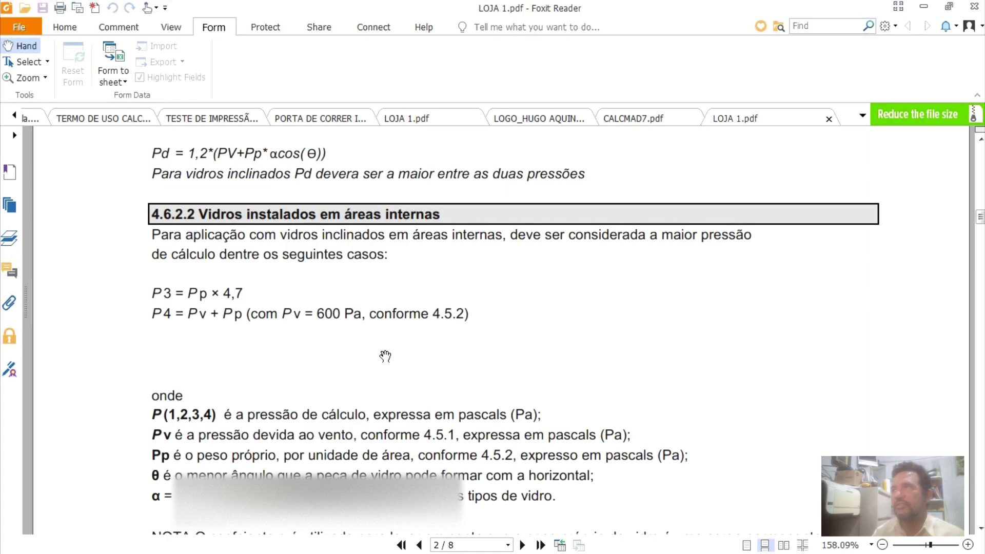
{"action": "scroll", "coordinate": [513, 379], "scroll_direction": "up", "scroll_amount": 4}
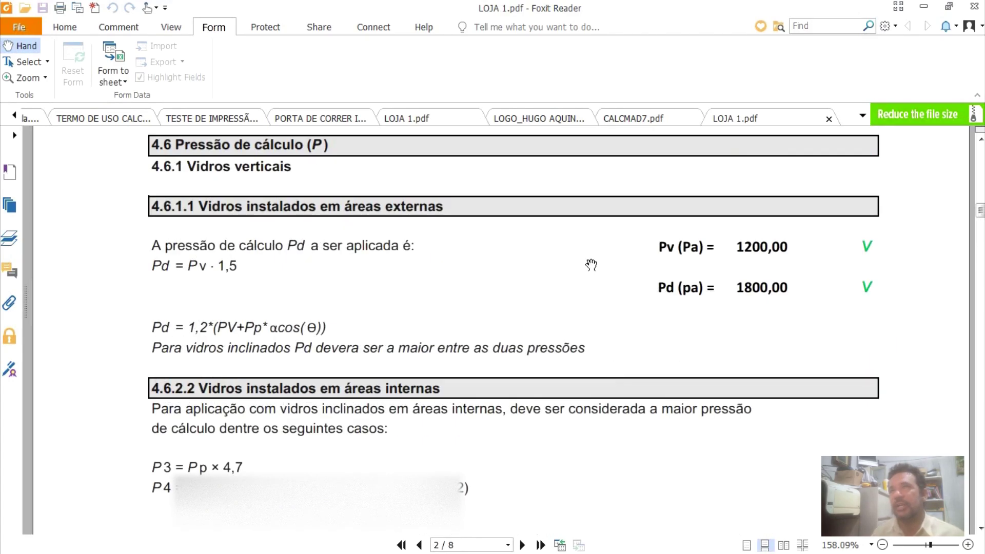
{"action": "scroll", "coordinate": [481, 388], "scroll_direction": "down", "scroll_amount": 2}
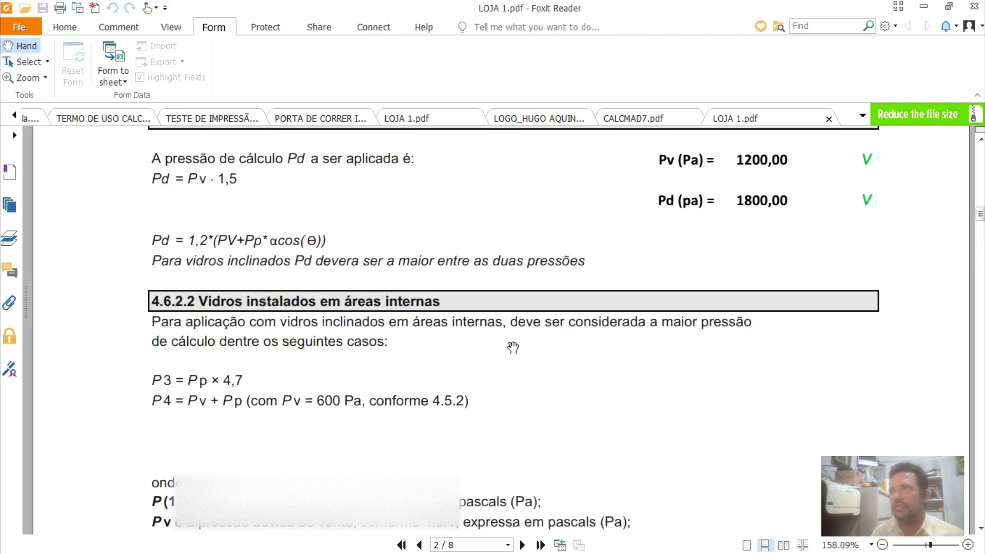
{"action": "scroll", "coordinate": [513, 347], "scroll_direction": "down", "scroll_amount": 2}
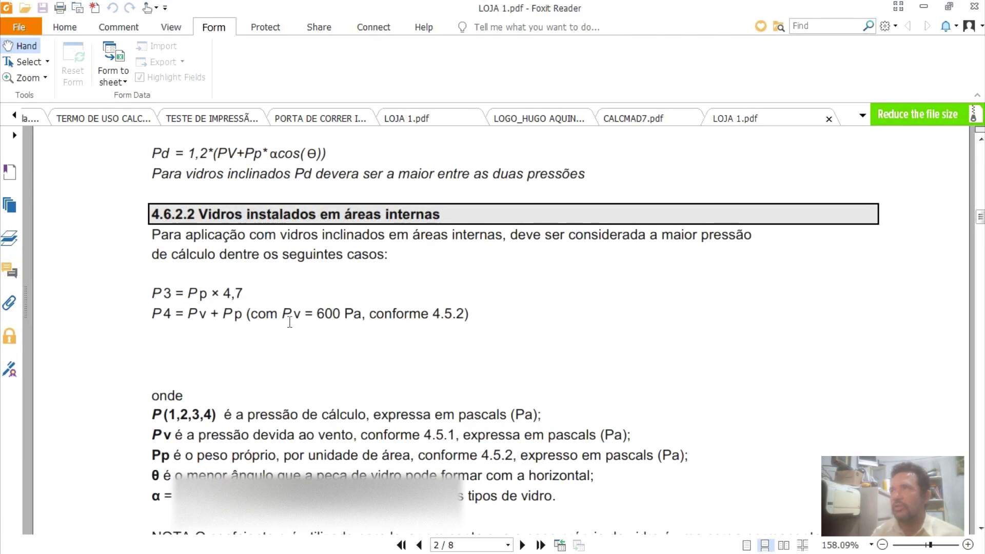
{"action": "scroll", "coordinate": [360, 320], "scroll_direction": "down", "scroll_amount": 3}
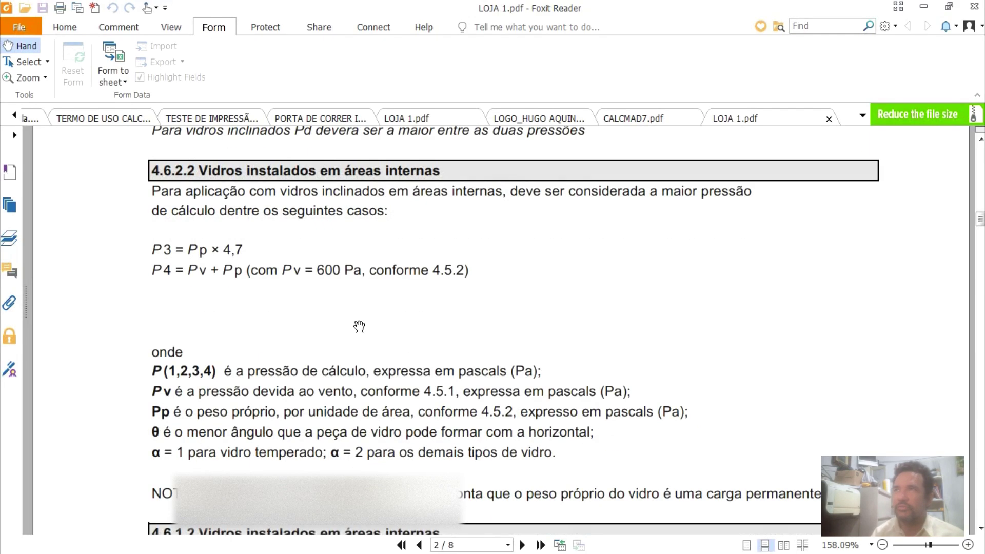
{"action": "scroll", "coordinate": [415, 354], "scroll_direction": "up", "scroll_amount": 3}
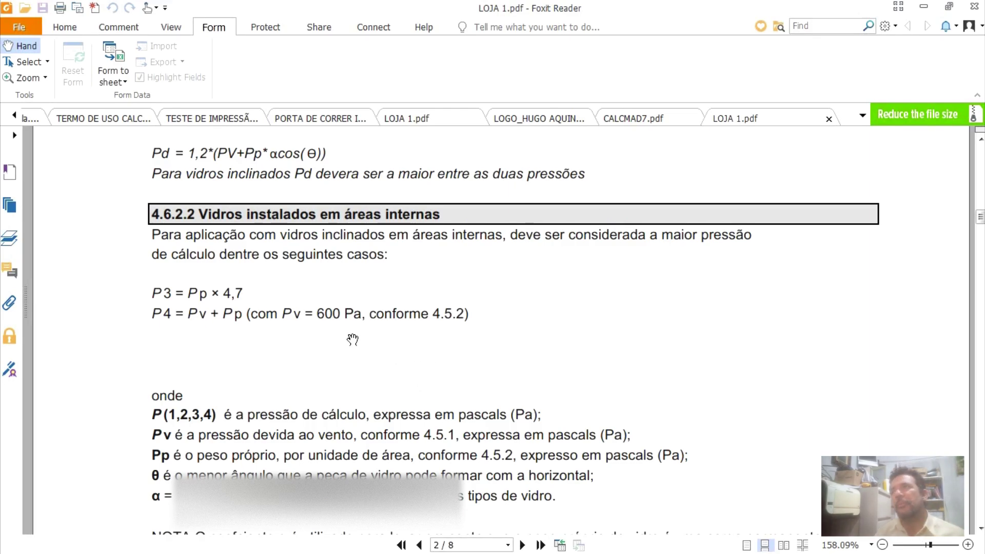
{"action": "scroll", "coordinate": [333, 332], "scroll_direction": "up", "scroll_amount": 1}
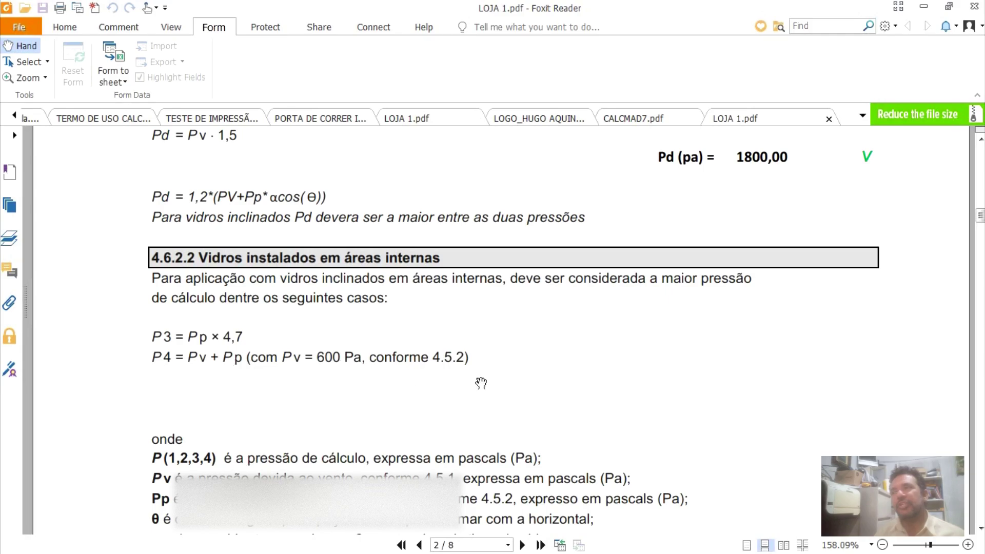
{"action": "scroll", "coordinate": [307, 347], "scroll_direction": "down", "scroll_amount": 2}
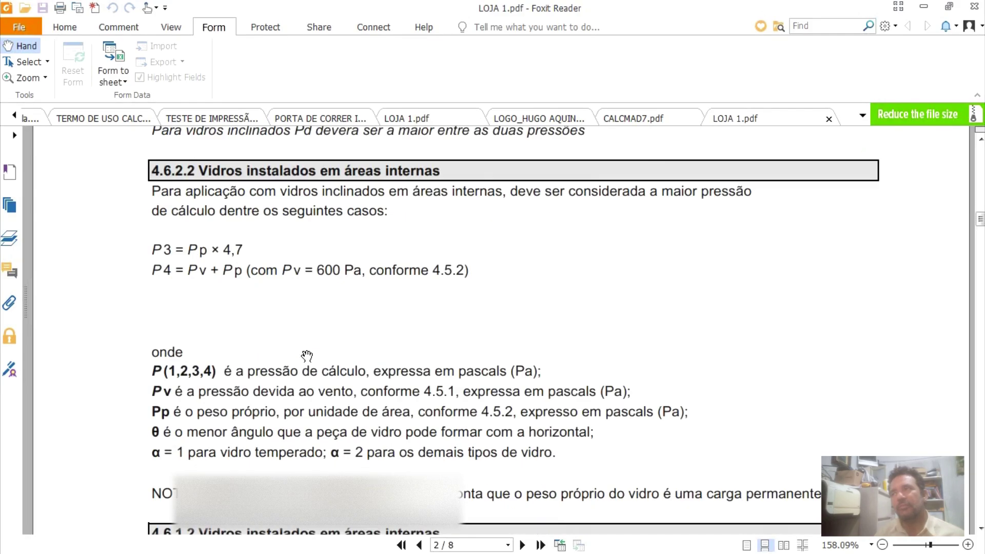
{"action": "scroll", "coordinate": [306, 356], "scroll_direction": "down", "scroll_amount": 9}
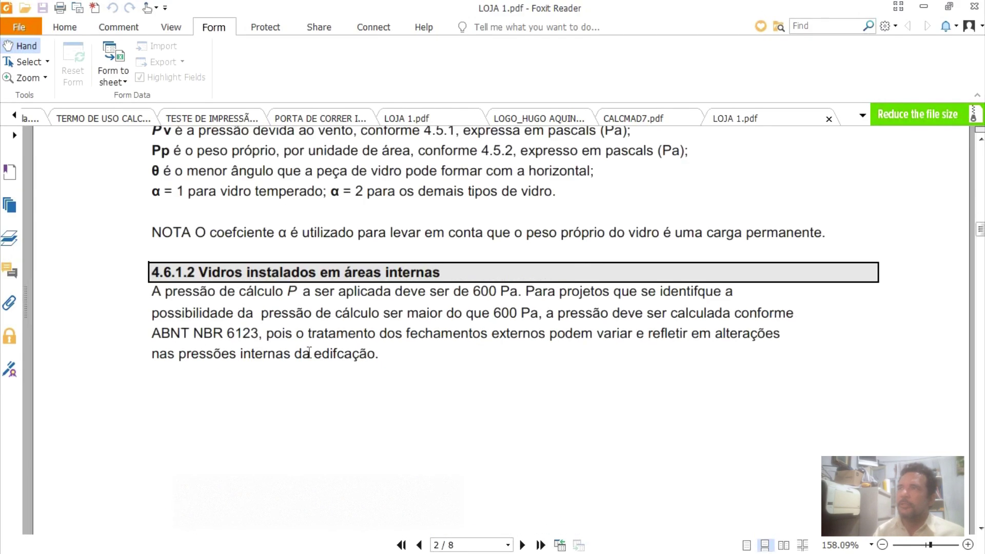
Examine the minimum thickness rules and the e1 thickness calculation for glass supported on two opposite sides on page 3.
{"action": "scroll", "coordinate": [309, 359], "scroll_direction": "down", "scroll_amount": 10}
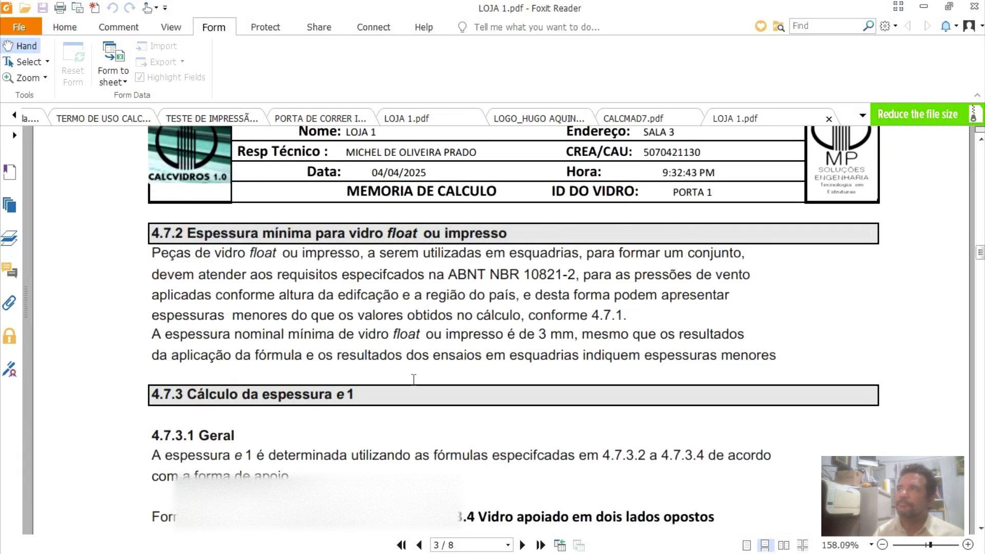
{"action": "scroll", "coordinate": [412, 385], "scroll_direction": "down", "scroll_amount": 1}
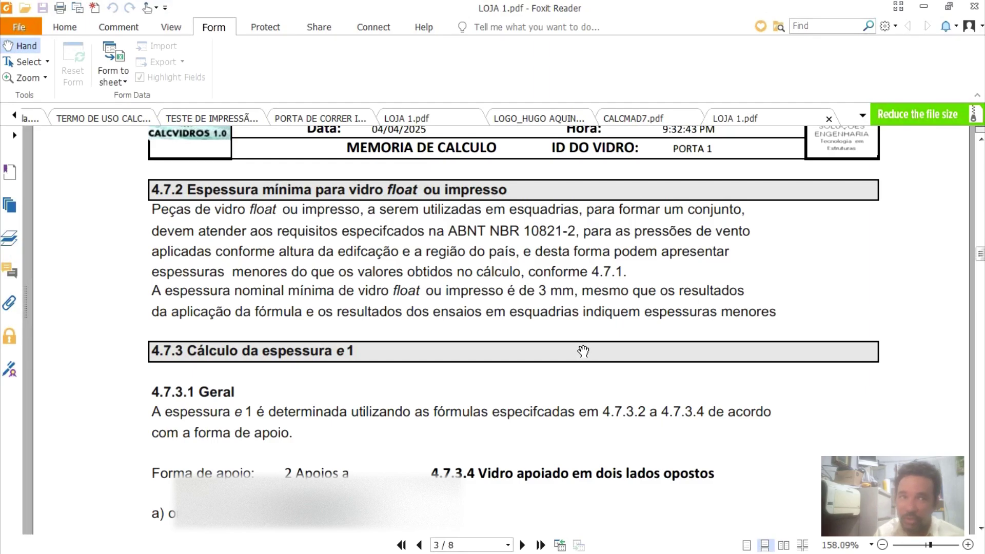
{"action": "scroll", "coordinate": [585, 353], "scroll_direction": "down", "scroll_amount": 3}
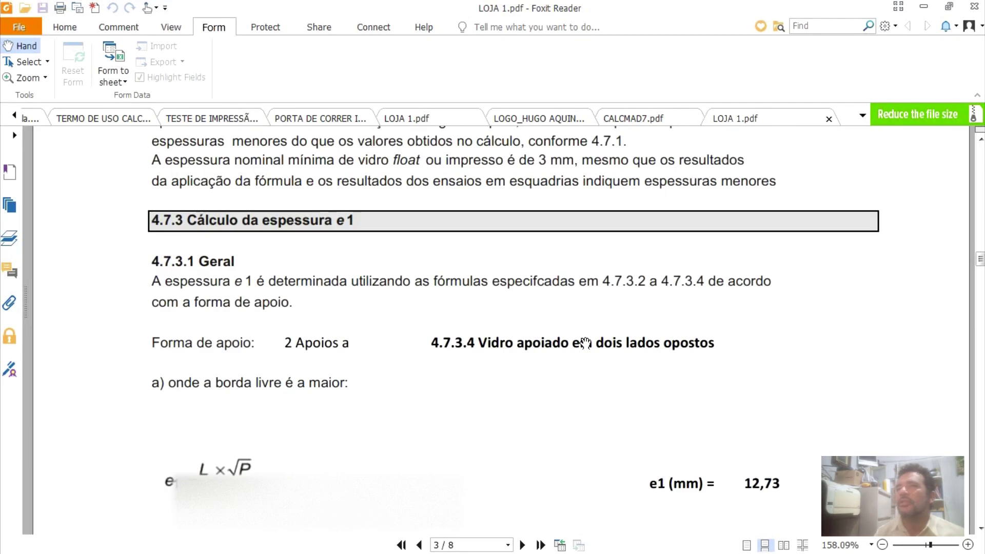
{"action": "scroll", "coordinate": [589, 354], "scroll_direction": "down", "scroll_amount": 2}
{"action": "scroll", "coordinate": [466, 195], "scroll_direction": "up", "scroll_amount": 5}
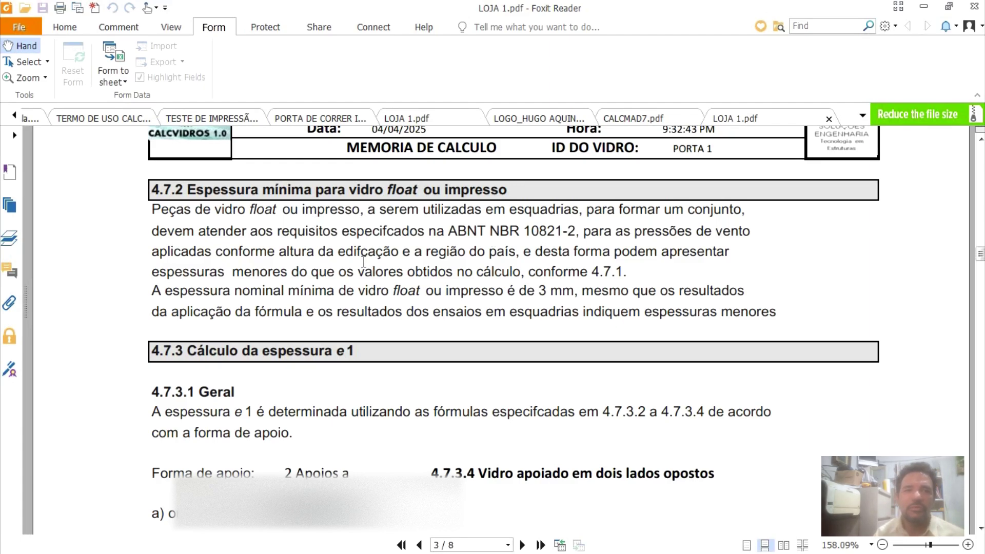
{"action": "scroll", "coordinate": [366, 264], "scroll_direction": "down", "scroll_amount": 5}
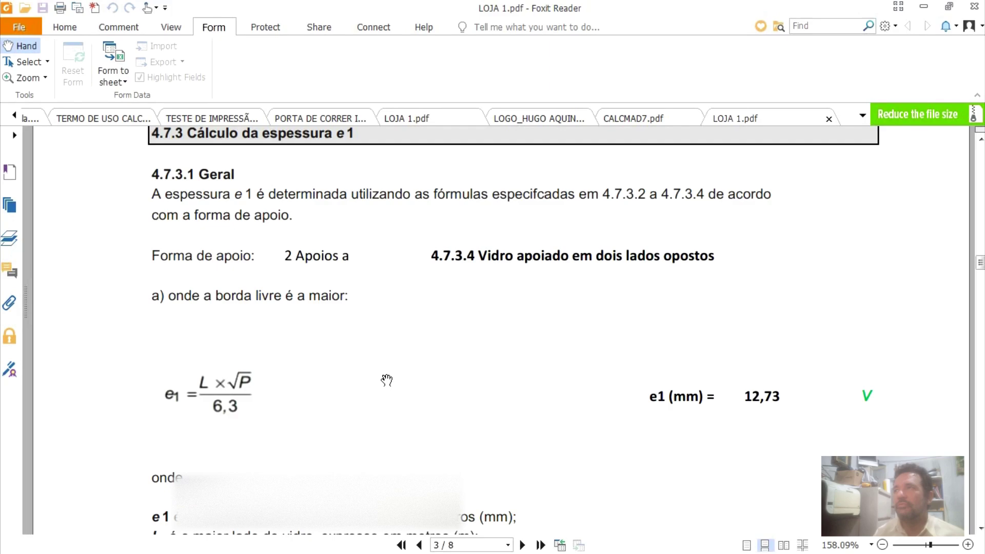
Examine the variable definitions of the e1 formula and the reduction factor c rules in section 4.7.4 on page 3.
{"action": "scroll", "coordinate": [385, 378], "scroll_direction": "down", "scroll_amount": 1}
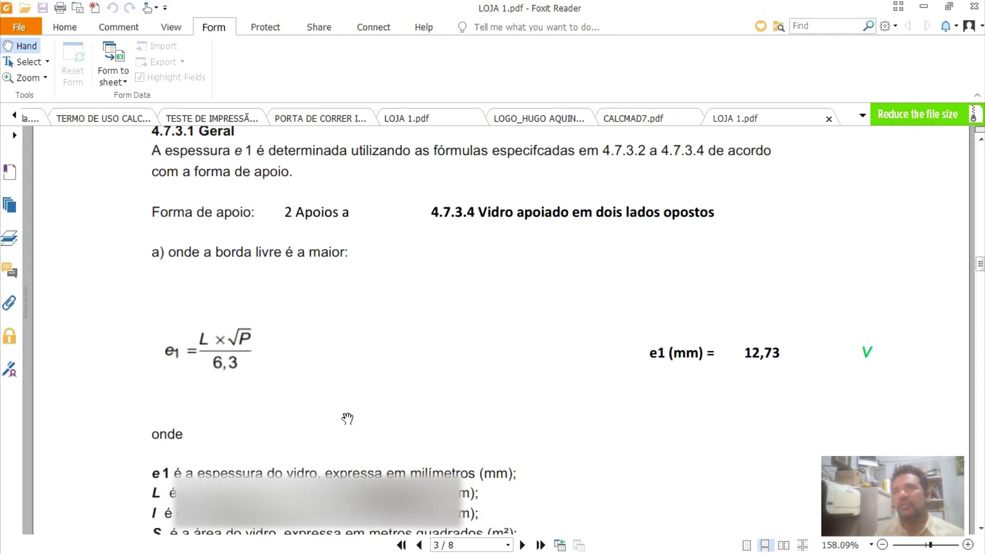
{"action": "scroll", "coordinate": [347, 418], "scroll_direction": "down", "scroll_amount": 3}
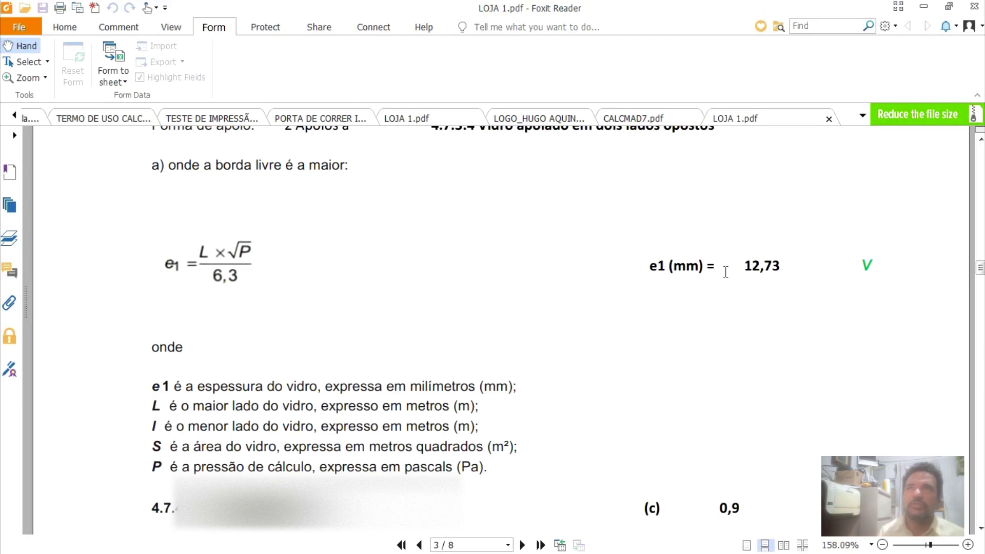
{"action": "scroll", "coordinate": [718, 315], "scroll_direction": "down", "scroll_amount": 6}
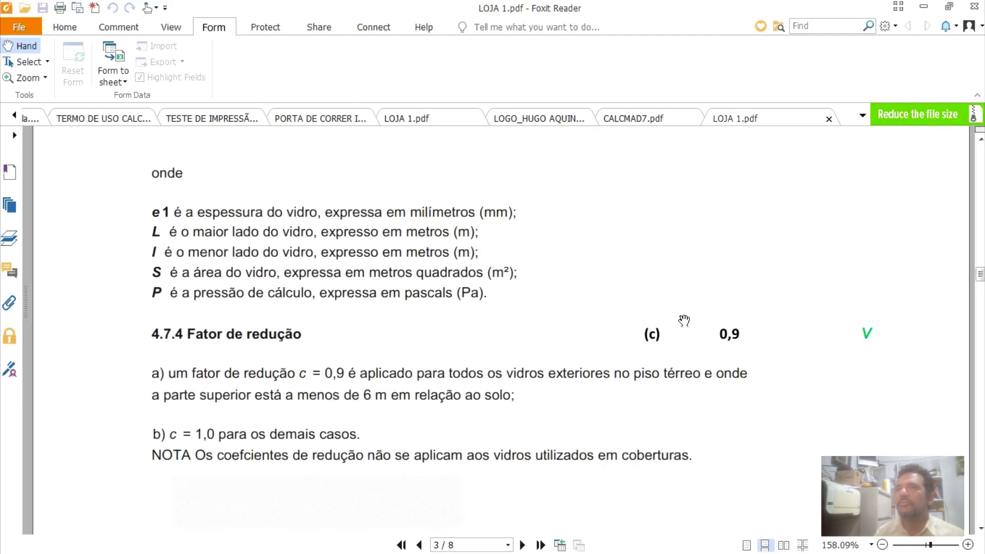
{"action": "scroll", "coordinate": [728, 328], "scroll_direction": "down", "scroll_amount": 2}
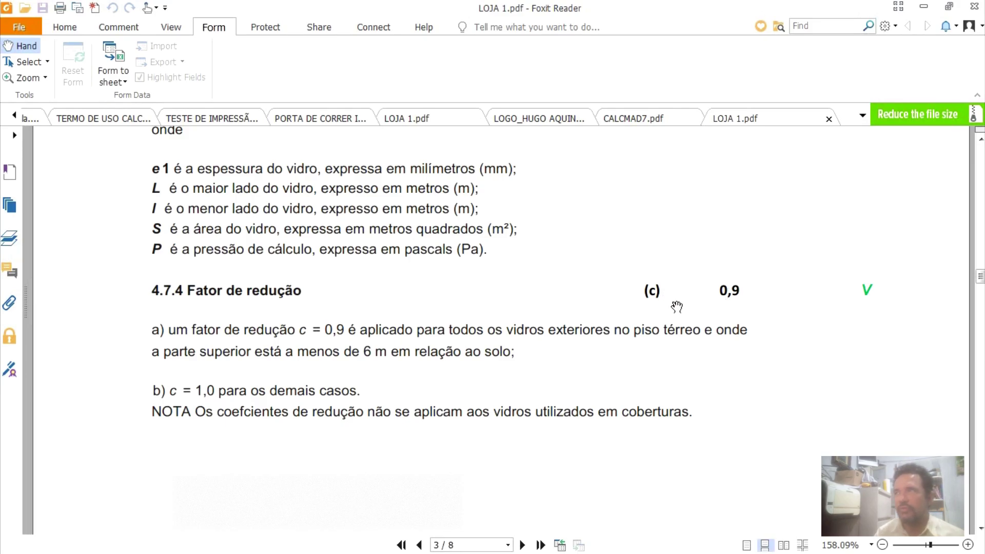
Examine the equivalence factors in Tabelas 3 to 5 and the resistance safety condition in section 4.7.6 on page 4.
{"action": "scroll", "coordinate": [675, 303], "scroll_direction": "down", "scroll_amount": 2}
{"action": "scroll", "coordinate": [684, 330], "scroll_direction": "down", "scroll_amount": 5}
{"action": "scroll", "coordinate": [684, 333], "scroll_direction": "down", "scroll_amount": 15}
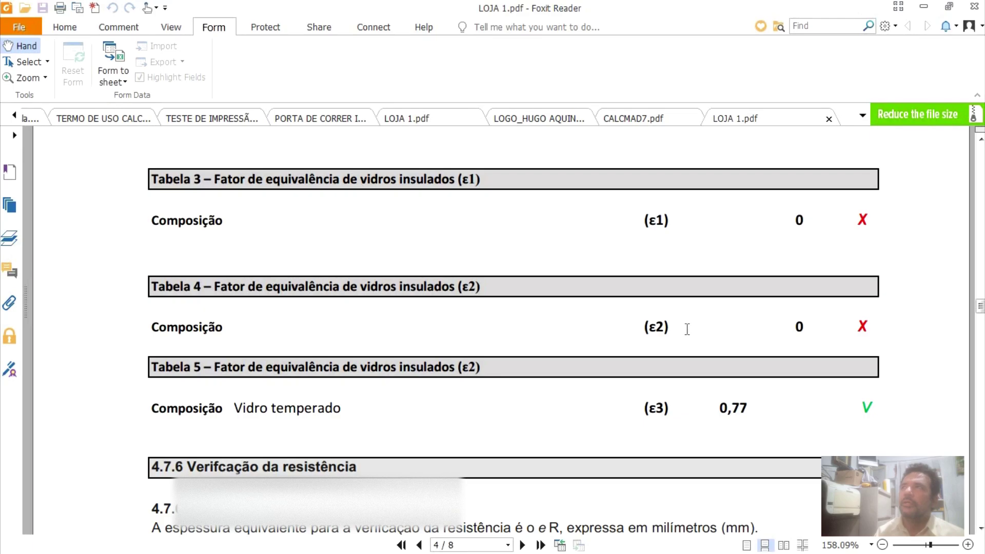
{"action": "scroll", "coordinate": [687, 320], "scroll_direction": "down", "scroll_amount": 2}
{"action": "scroll", "coordinate": [657, 292], "scroll_direction": "up", "scroll_amount": 2}
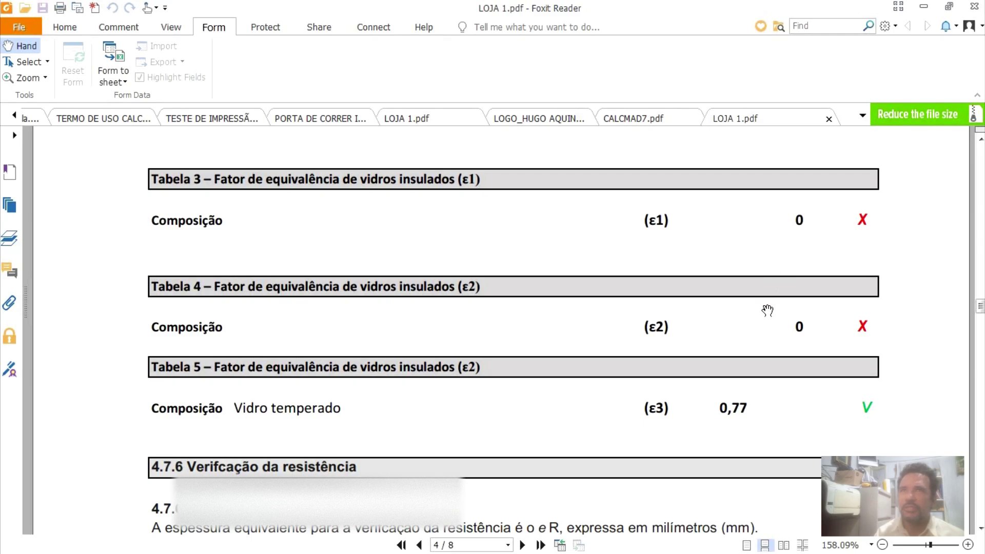
{"action": "scroll", "coordinate": [767, 311], "scroll_direction": "down", "scroll_amount": 3}
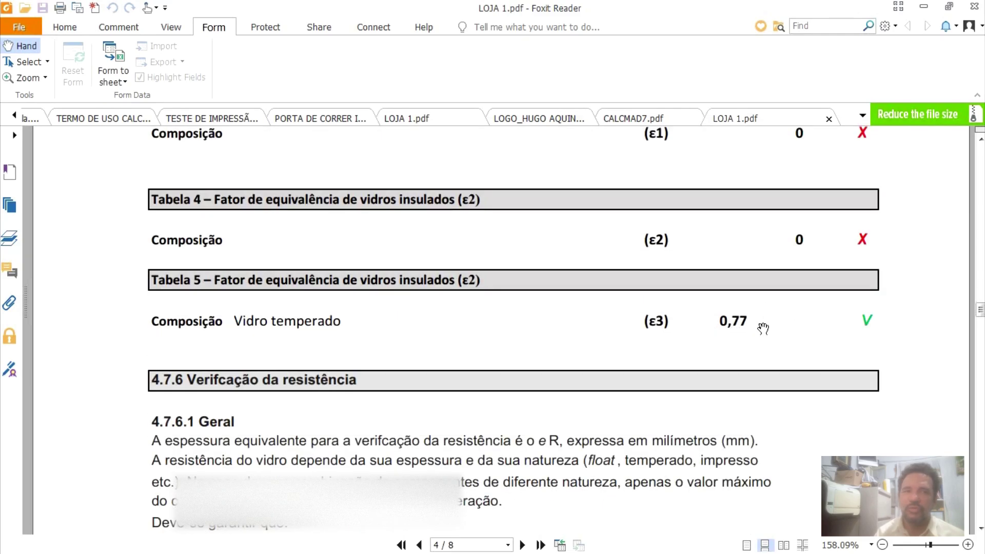
{"action": "scroll", "coordinate": [763, 328], "scroll_direction": "down", "scroll_amount": 13}
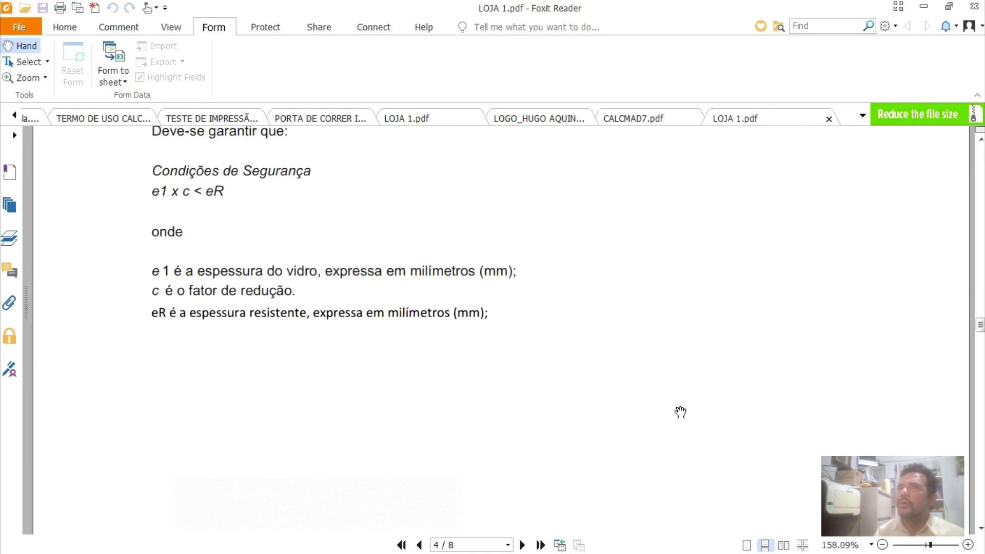
Examine the eR calculation for monolithic glass in section 4.7.6.2 on page 5, including its formula and variable definitions.
{"action": "scroll", "coordinate": [680, 412], "scroll_direction": "down", "scroll_amount": 15}
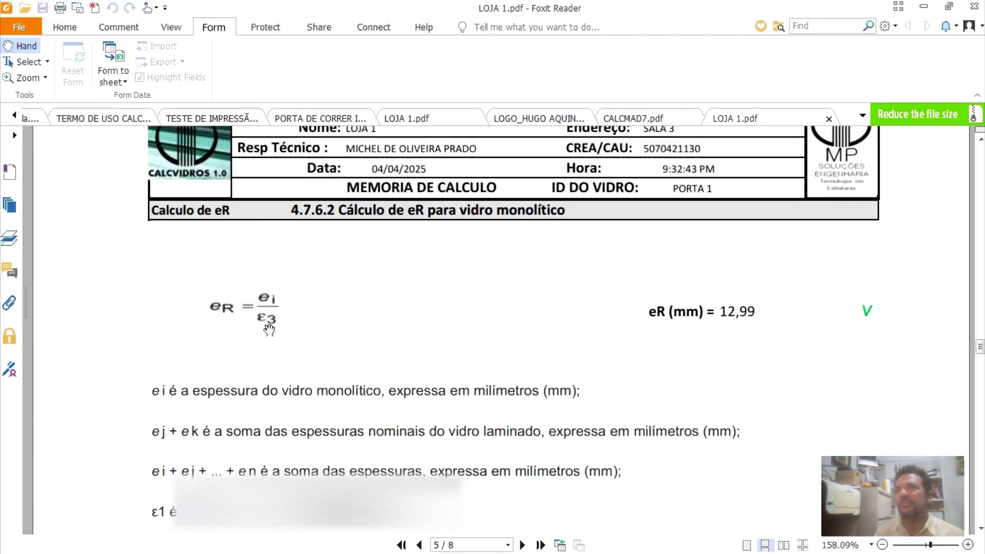
{"action": "scroll", "coordinate": [269, 330], "scroll_direction": "up", "scroll_amount": 1}
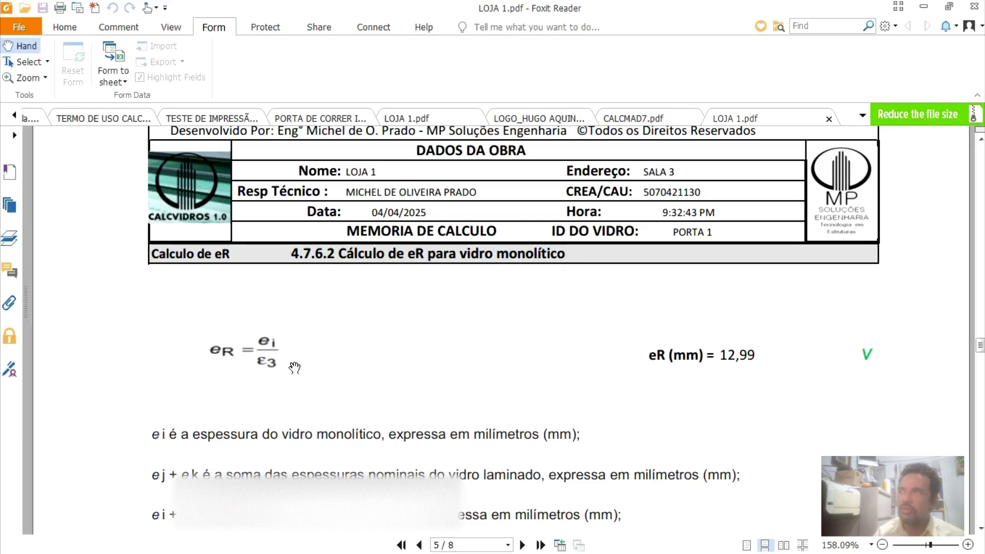
{"action": "scroll", "coordinate": [294, 364], "scroll_direction": "down", "scroll_amount": 5}
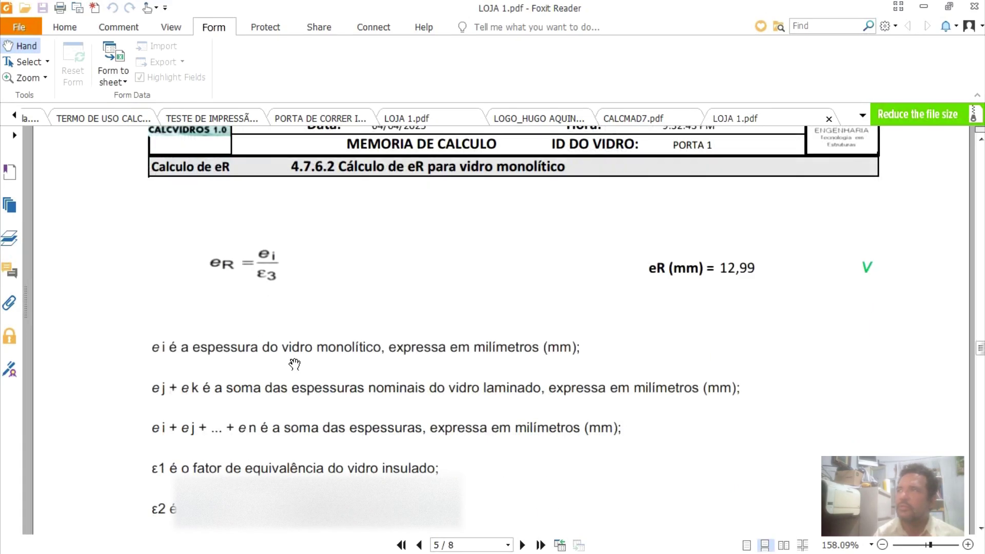
{"action": "scroll", "coordinate": [306, 319], "scroll_direction": "up", "scroll_amount": 2}
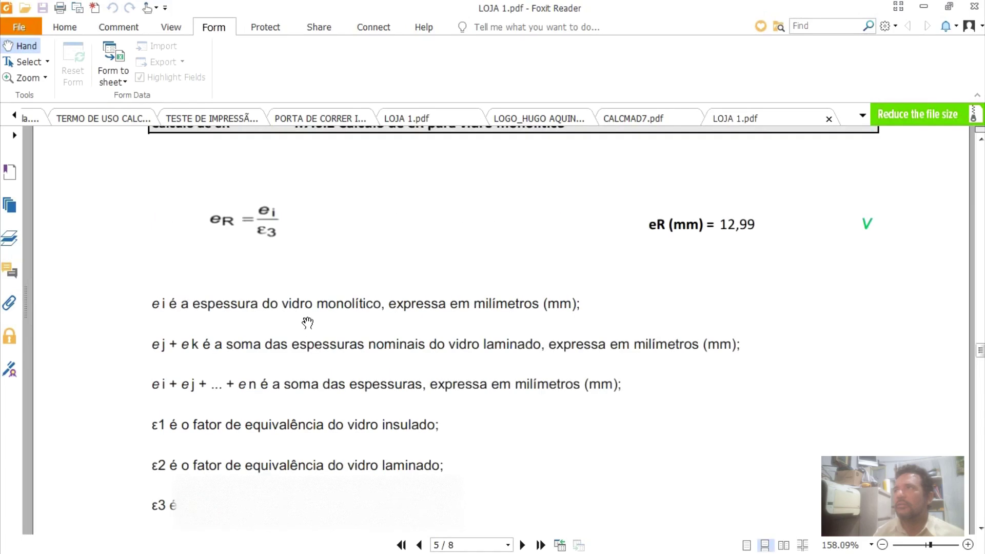
{"action": "scroll", "coordinate": [308, 322], "scroll_direction": "down", "scroll_amount": 2}
{"action": "scroll", "coordinate": [309, 325], "scroll_direction": "up", "scroll_amount": 2}
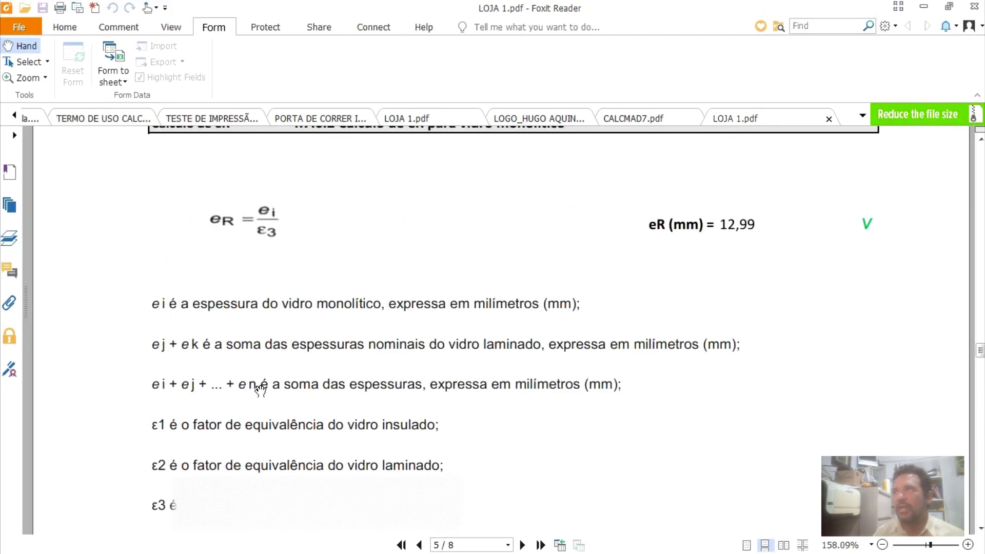
{"action": "scroll", "coordinate": [264, 333], "scroll_direction": "down", "scroll_amount": 1}
{"action": "scroll", "coordinate": [275, 389], "scroll_direction": "down", "scroll_amount": 3}
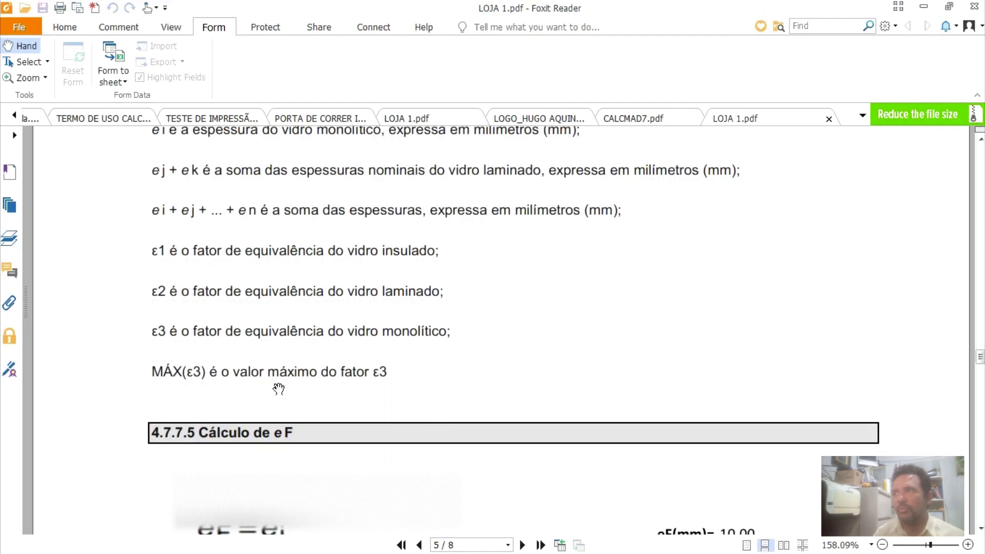
Examine the equivalent thickness eF calculation and its variable definitions in section 4.7.7.5.
{"action": "scroll", "coordinate": [303, 359], "scroll_direction": "down", "scroll_amount": 3}
{"action": "scroll", "coordinate": [307, 369], "scroll_direction": "down", "scroll_amount": 4}
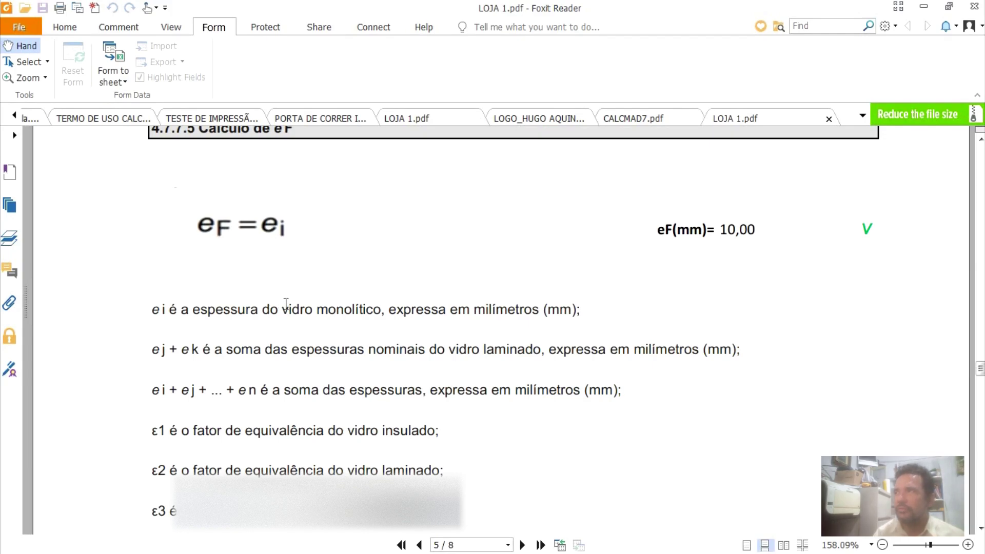
{"action": "scroll", "coordinate": [288, 313], "scroll_direction": "down", "scroll_amount": 8}
{"action": "scroll", "coordinate": [293, 324], "scroll_direction": "up", "scroll_amount": 4}
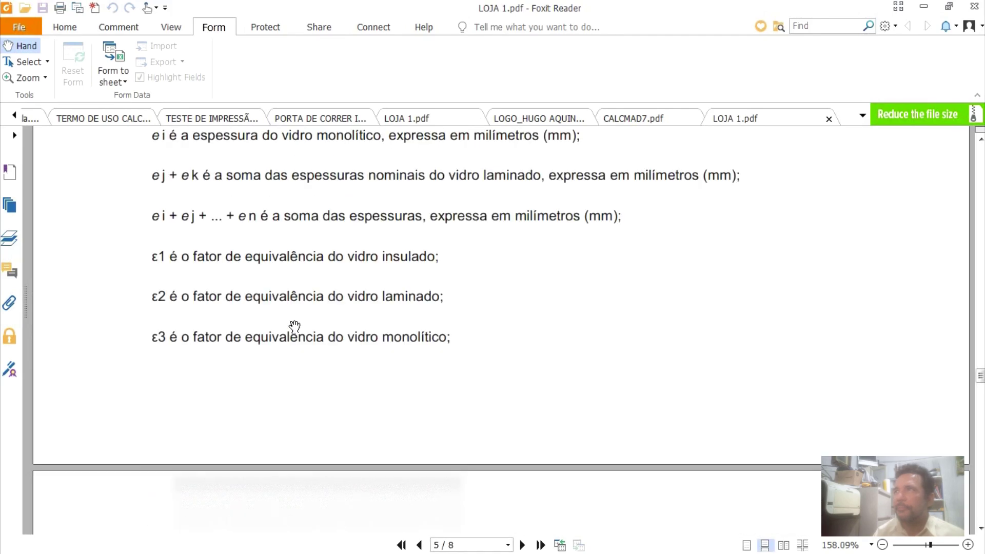
{"action": "scroll", "coordinate": [294, 325], "scroll_direction": "up", "scroll_amount": 4}
{"action": "scroll", "coordinate": [296, 321], "scroll_direction": "up", "scroll_amount": 1}
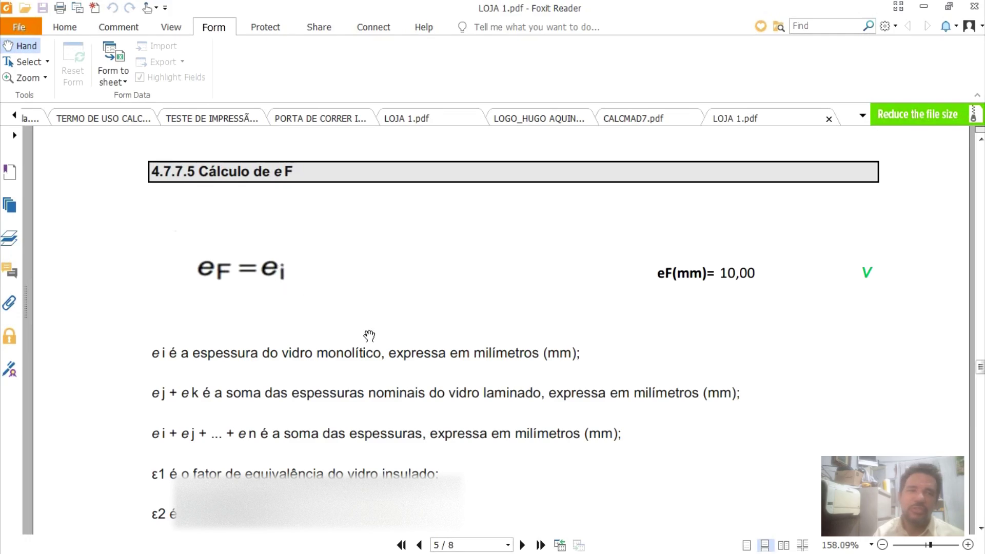
{"action": "scroll", "coordinate": [371, 379], "scroll_direction": "down", "scroll_amount": 3}
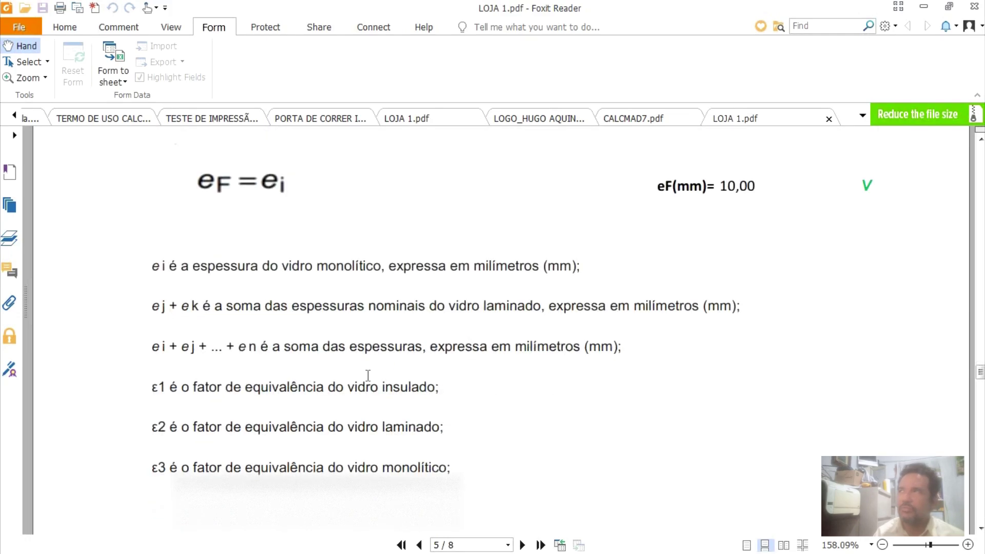
{"action": "scroll", "coordinate": [367, 378], "scroll_direction": "down", "scroll_amount": 2}
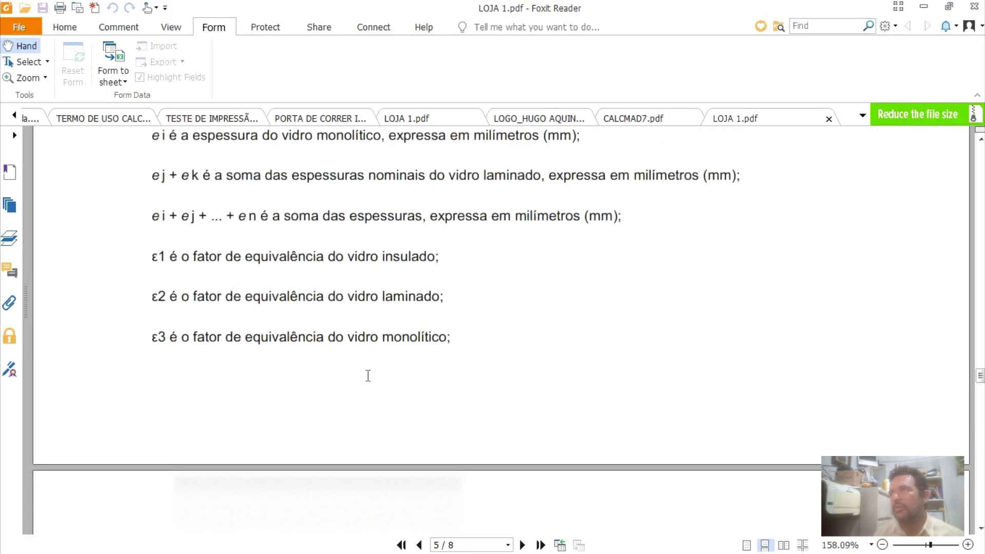
Examine the deformation coefficient α and the deflection calculation in sections 4.7.7.4 and 4.7.7.2 on page 6.
{"action": "scroll", "coordinate": [366, 381], "scroll_direction": "down", "scroll_amount": 8}
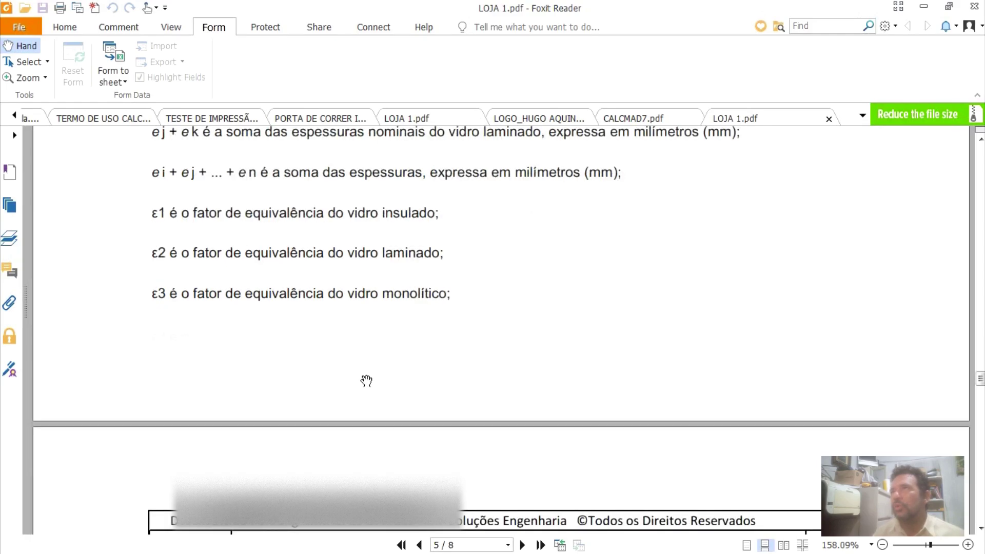
{"action": "scroll", "coordinate": [367, 380], "scroll_direction": "down", "scroll_amount": 1}
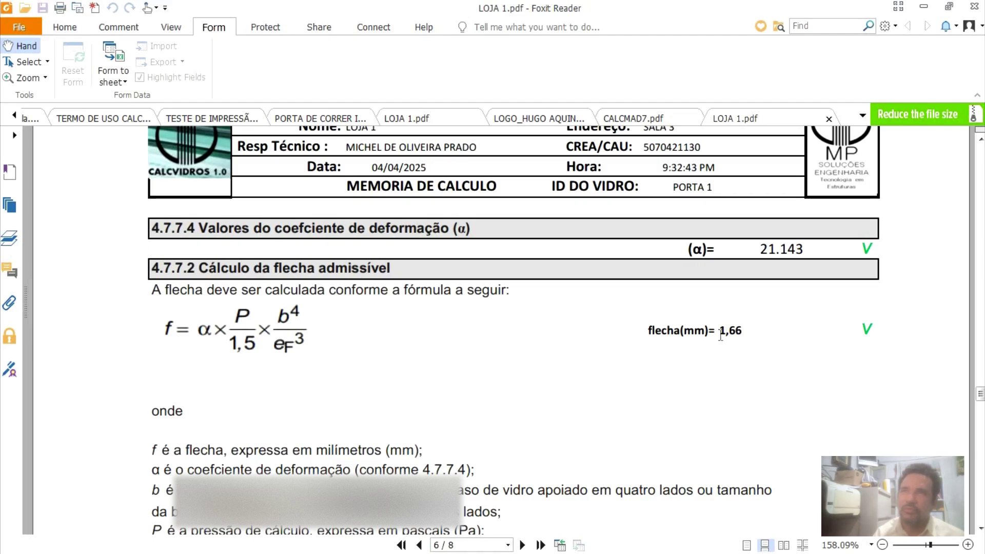
{"action": "scroll", "coordinate": [619, 420], "scroll_direction": "down", "scroll_amount": 3}
Read the admissible deflection criteria in section 4.7.7.3 and highlight the deflection verification text and its status mark.
{"action": "scroll", "coordinate": [619, 421], "scroll_direction": "down", "scroll_amount": 6}
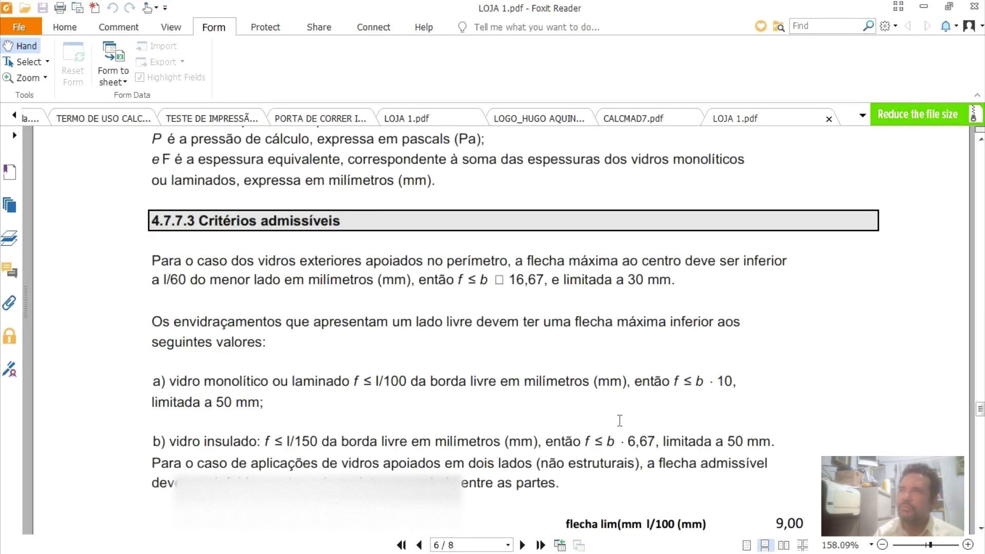
{"action": "scroll", "coordinate": [618, 425], "scroll_direction": "down", "scroll_amount": 1}
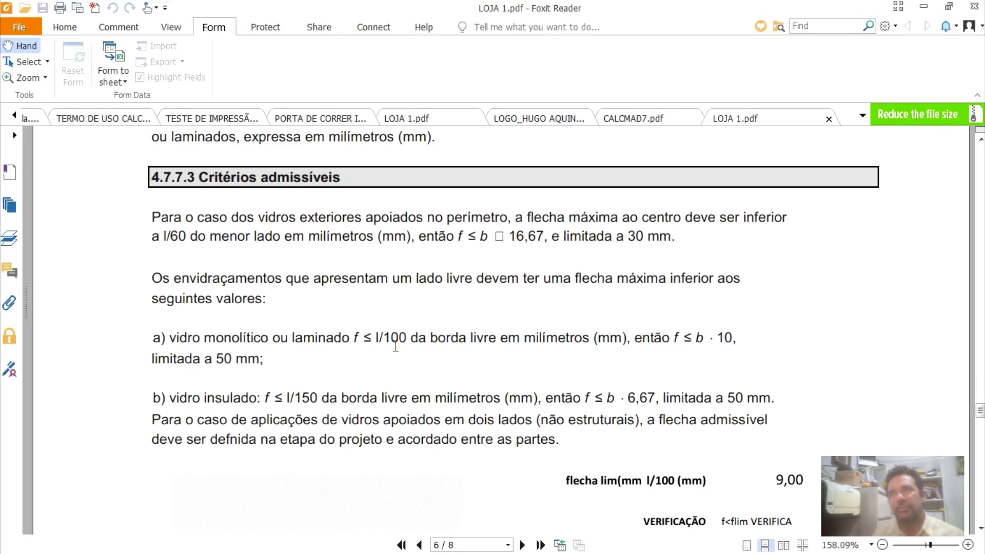
{"action": "scroll", "coordinate": [396, 347], "scroll_direction": "down", "scroll_amount": 3}
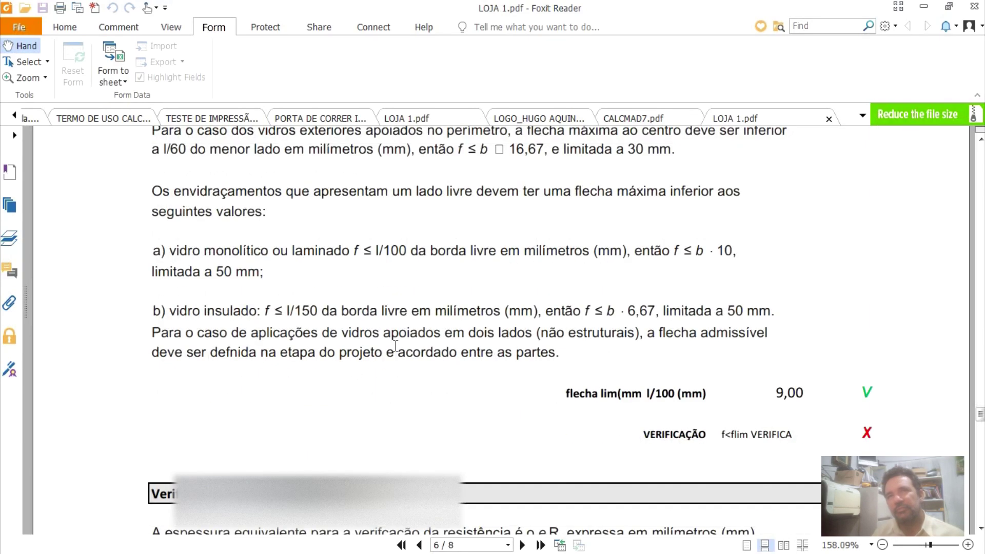
{"action": "scroll", "coordinate": [396, 347], "scroll_direction": "down", "scroll_amount": 3}
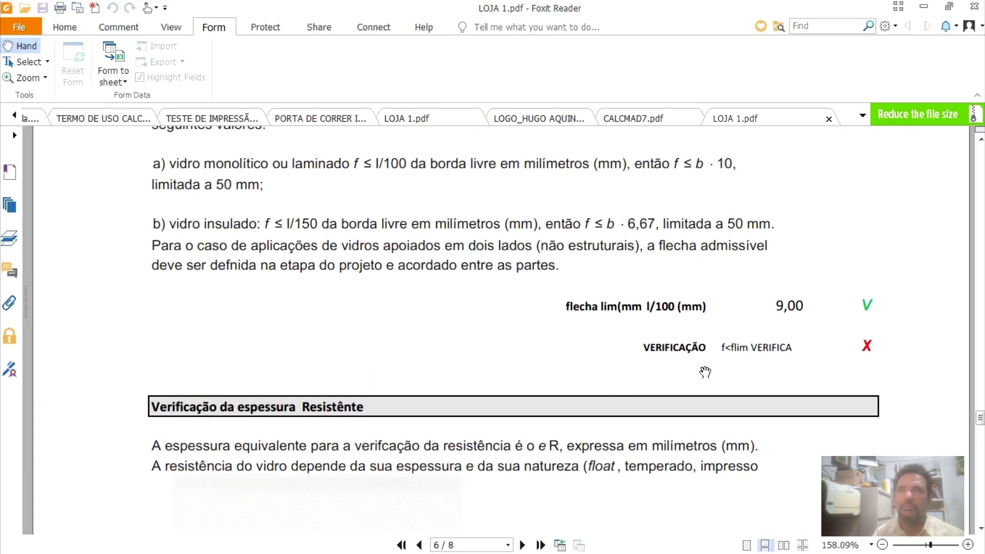
{"action": "left_click_drag", "start_coordinate": [795, 349], "coordinate": [718, 349]}
{"action": "left_click", "coordinate": [768, 365]}
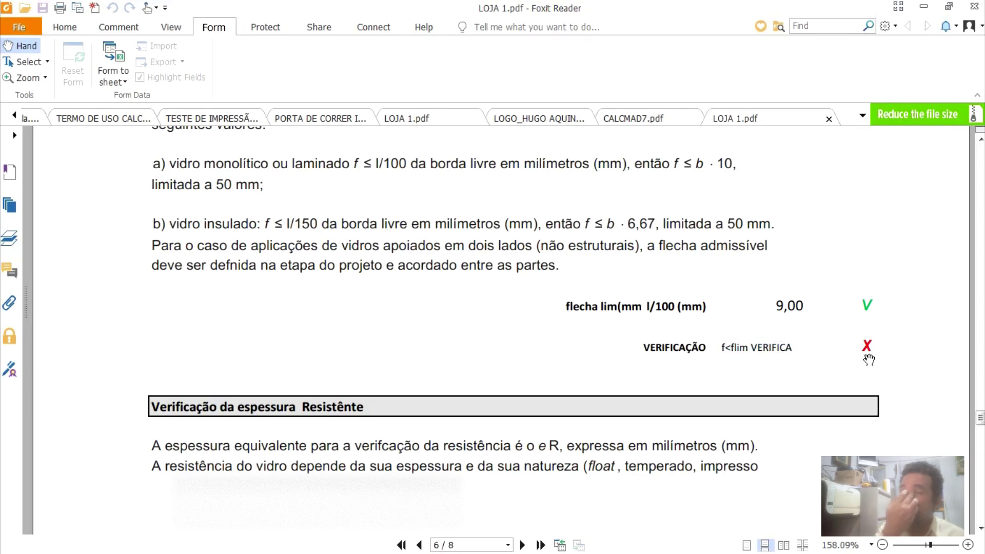
{"action": "left_click_drag", "start_coordinate": [876, 347], "coordinate": [856, 345]}
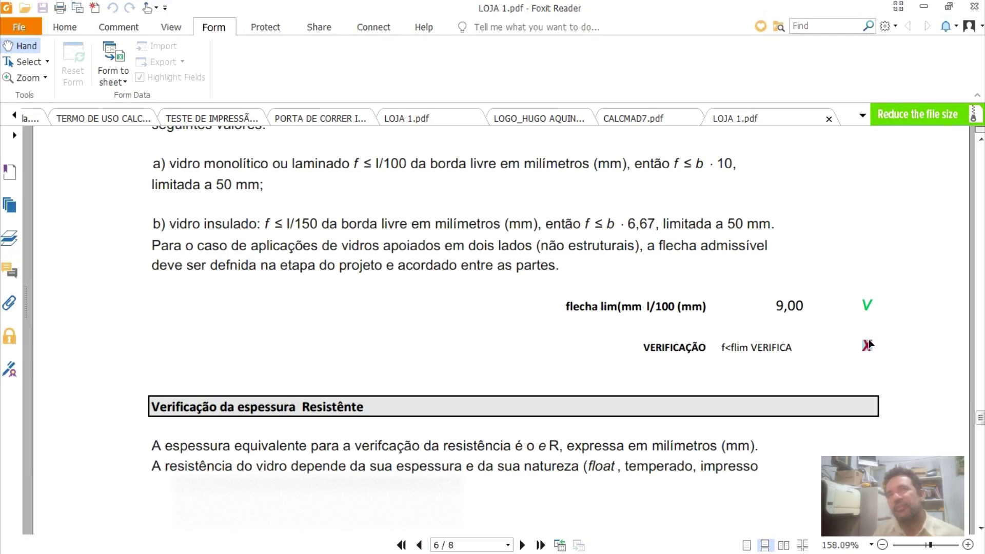
Examine the resistant thickness verification, checking the e1 x c ≤ eR condition at the start of page 7.
{"action": "scroll", "coordinate": [739, 353], "scroll_direction": "down", "scroll_amount": 3}
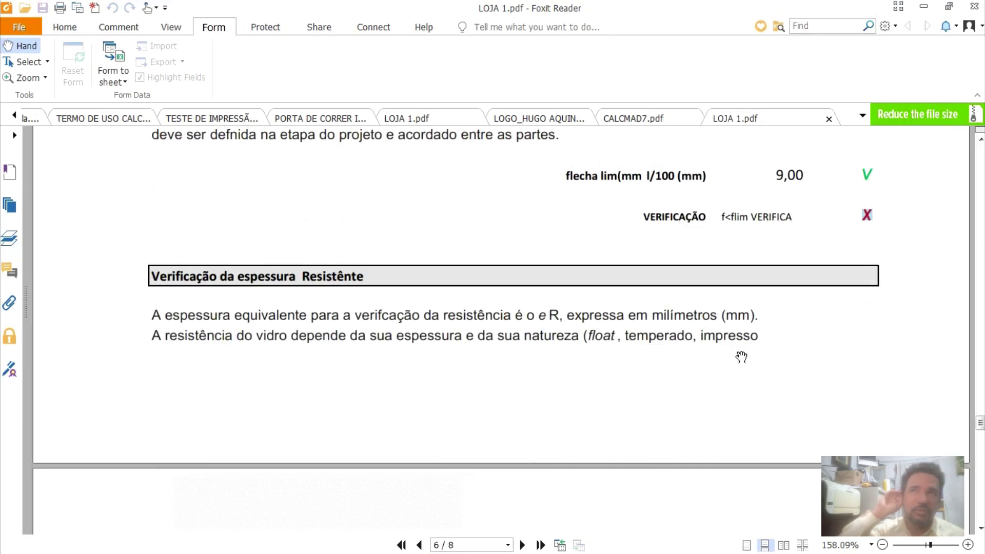
{"action": "scroll", "coordinate": [741, 357], "scroll_direction": "down", "scroll_amount": 2}
{"action": "scroll", "coordinate": [741, 357], "scroll_direction": "down", "scroll_amount": 8}
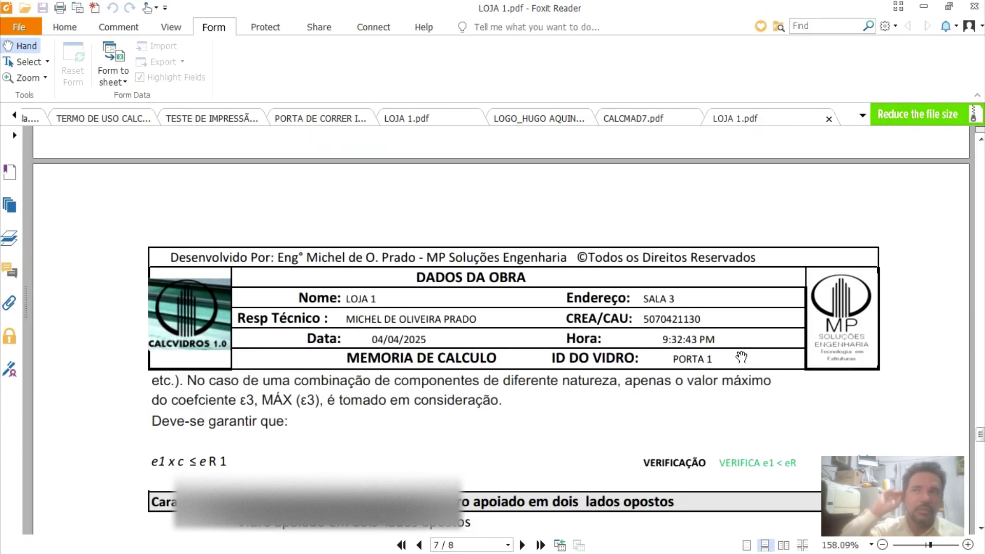
{"action": "scroll", "coordinate": [717, 339], "scroll_direction": "down", "scroll_amount": 2}
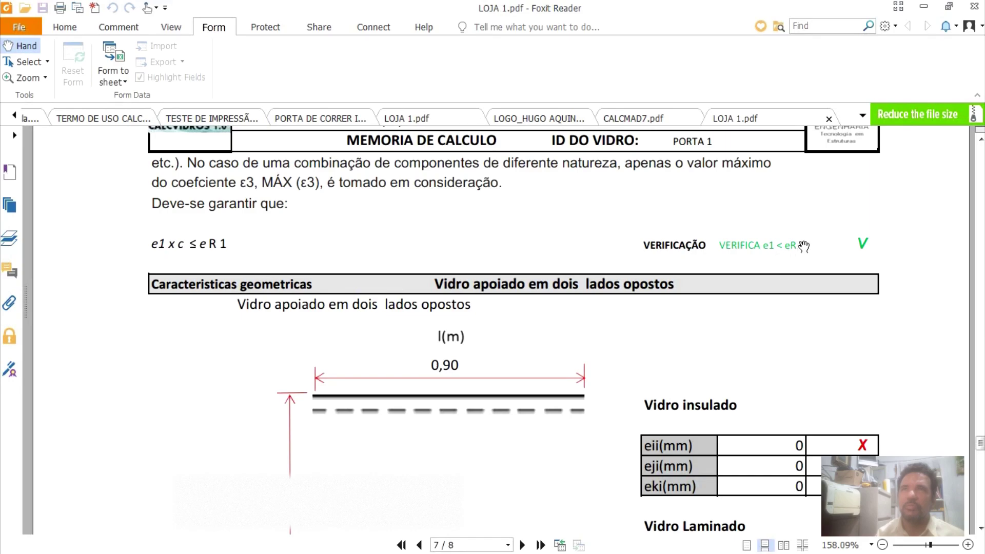
Examine the geometric characteristics on page 7, covering the two-side support diagram, glass thickness tables, area and side ratios, and signature line.
{"action": "scroll", "coordinate": [594, 353], "scroll_direction": "down", "scroll_amount": 7}
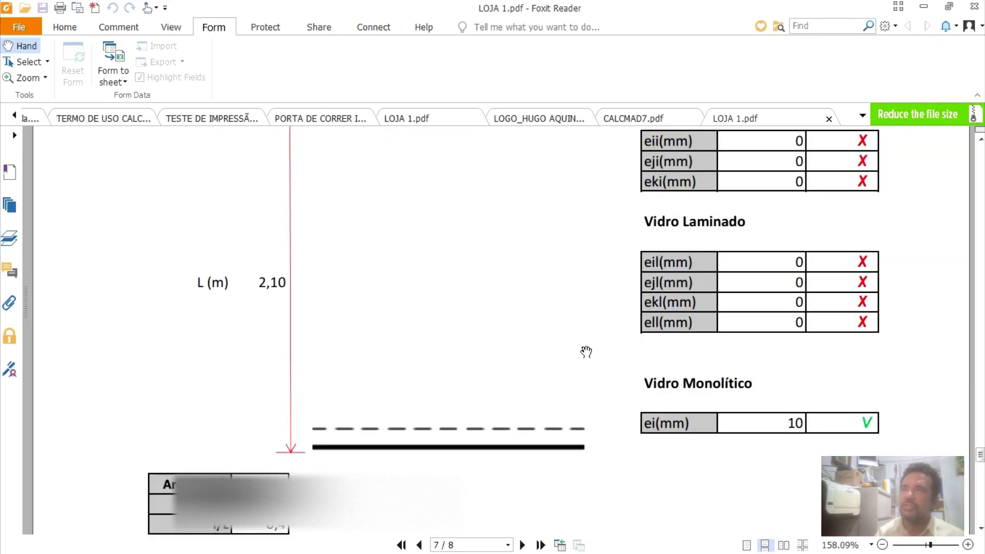
{"action": "scroll", "coordinate": [585, 352], "scroll_direction": "down", "scroll_amount": 2}
{"action": "scroll", "coordinate": [583, 349], "scroll_direction": "up", "scroll_amount": 5}
{"action": "scroll", "coordinate": [582, 348], "scroll_direction": "down", "scroll_amount": 1}
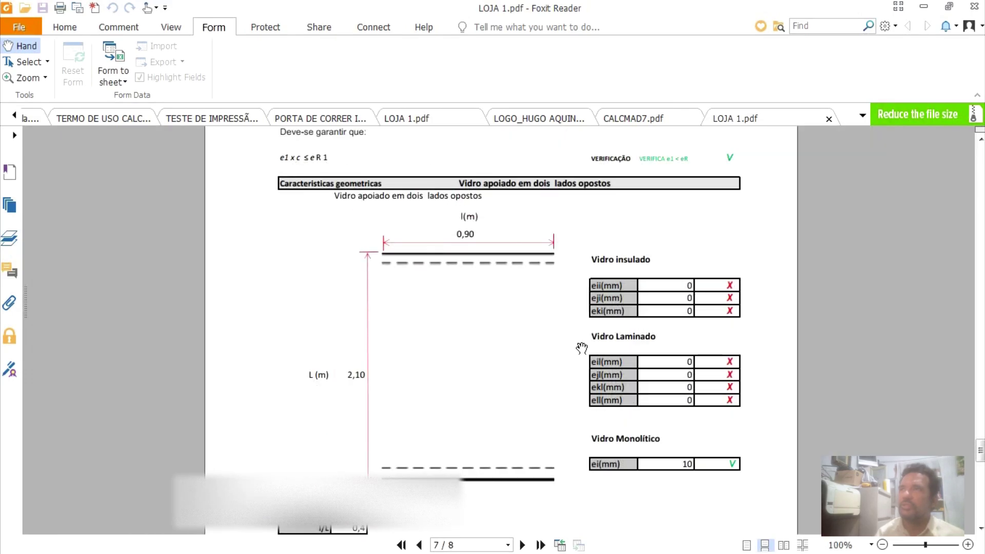
{"action": "scroll", "coordinate": [581, 348], "scroll_direction": "down", "scroll_amount": 2}
{"action": "scroll", "coordinate": [581, 348], "scroll_direction": "up", "scroll_amount": 1}
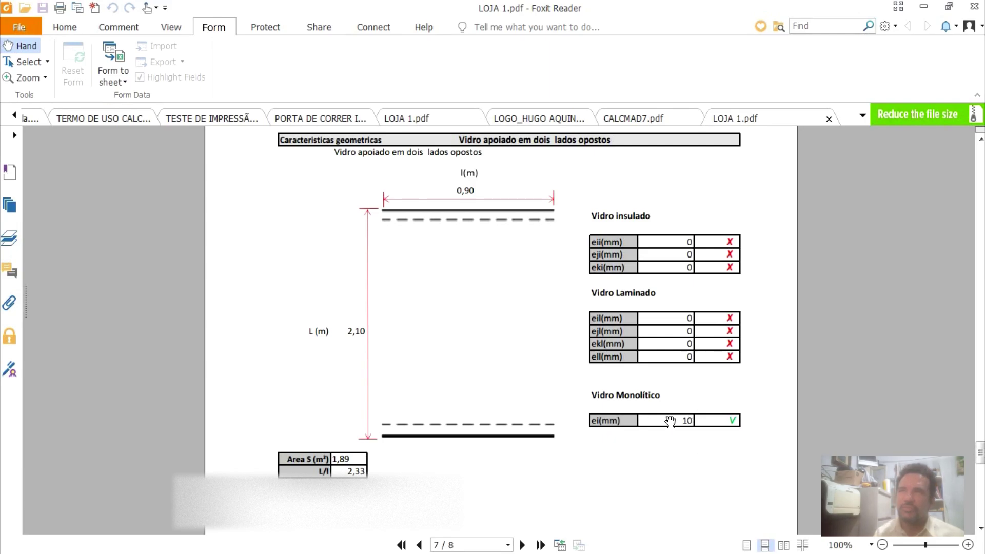
{"action": "scroll", "coordinate": [331, 465], "scroll_direction": "down", "scroll_amount": 3}
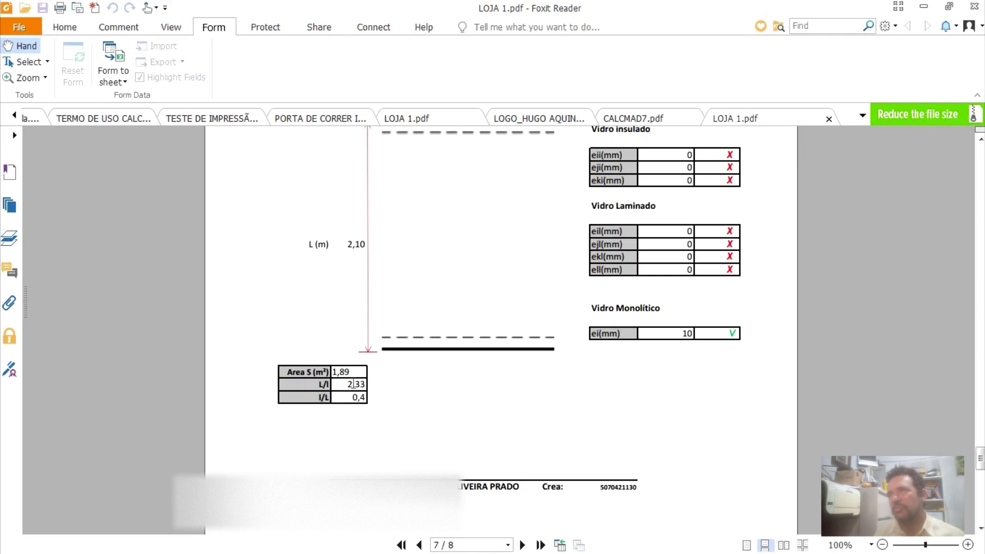
{"action": "scroll", "coordinate": [519, 434], "scroll_direction": "down", "scroll_amount": 3}
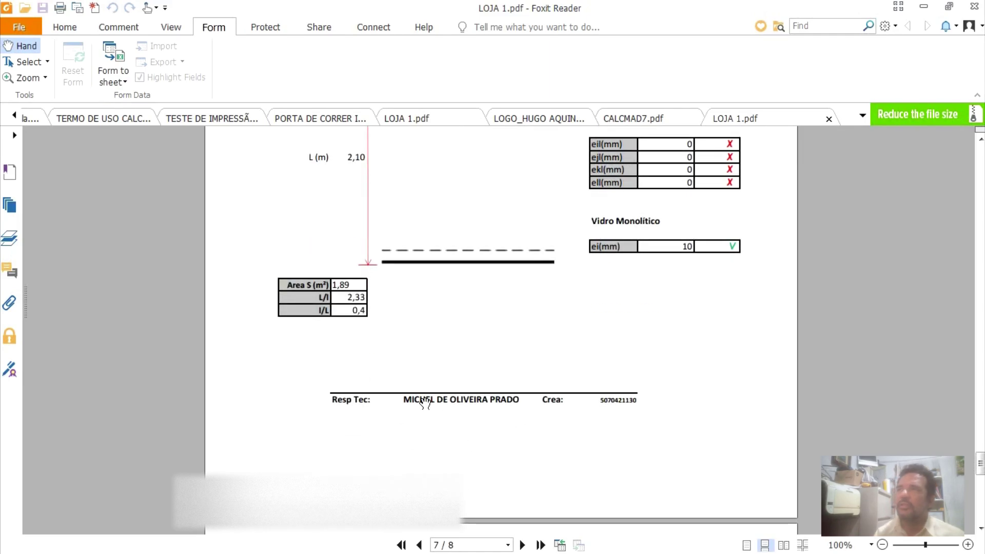
Review the end of page 7 and the bibliographic references listed on page 8 of the report.
{"action": "scroll", "coordinate": [426, 399], "scroll_direction": "down", "scroll_amount": 3}
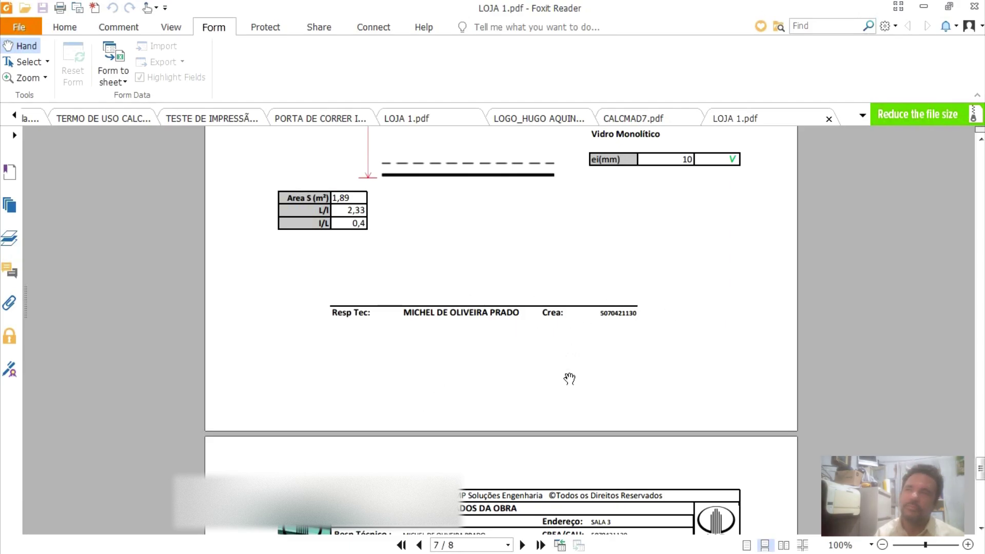
{"action": "scroll", "coordinate": [570, 380], "scroll_direction": "down", "scroll_amount": 9}
{"action": "scroll", "coordinate": [569, 381], "scroll_direction": "down", "scroll_amount": 4}
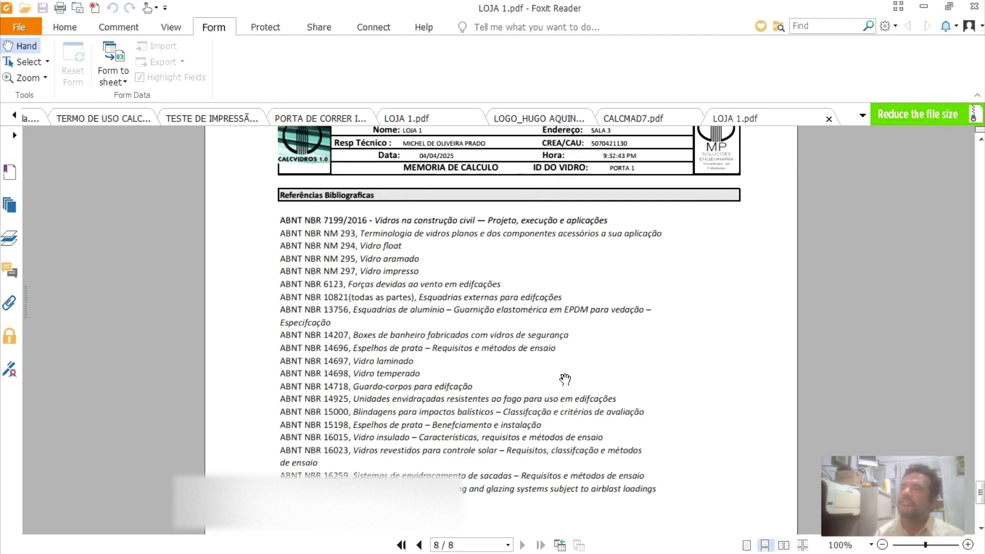
{"action": "scroll", "coordinate": [564, 379], "scroll_direction": "down", "scroll_amount": 7}
{"action": "scroll", "coordinate": [557, 384], "scroll_direction": "up", "scroll_amount": 1}
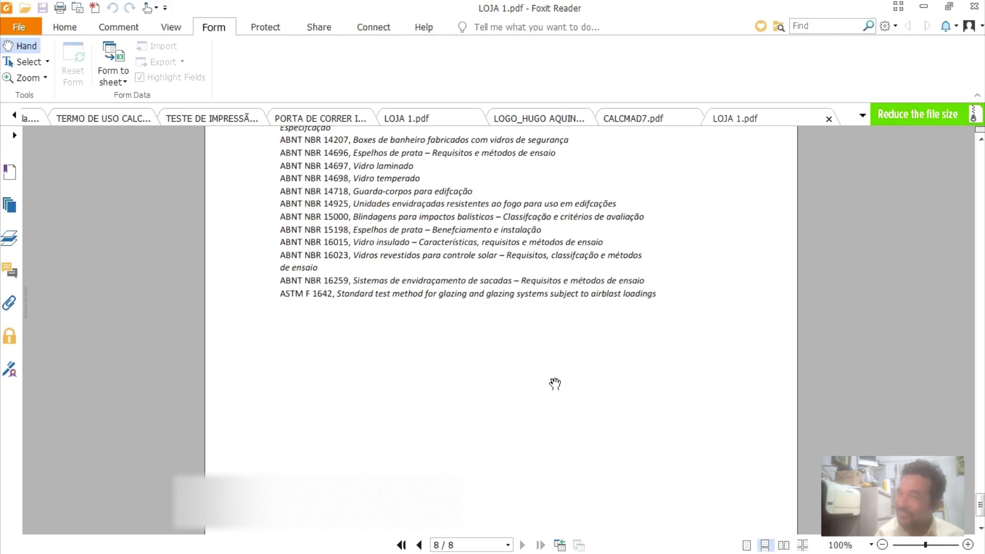
{"action": "scroll", "coordinate": [542, 410], "scroll_direction": "down", "scroll_amount": 3}
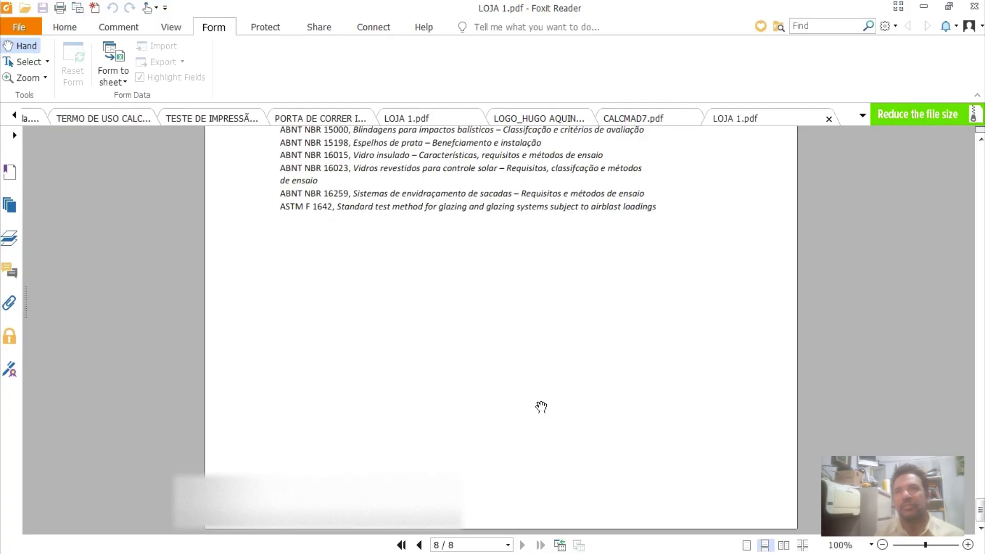
{"action": "scroll", "coordinate": [561, 408], "scroll_direction": "up", "scroll_amount": 3}
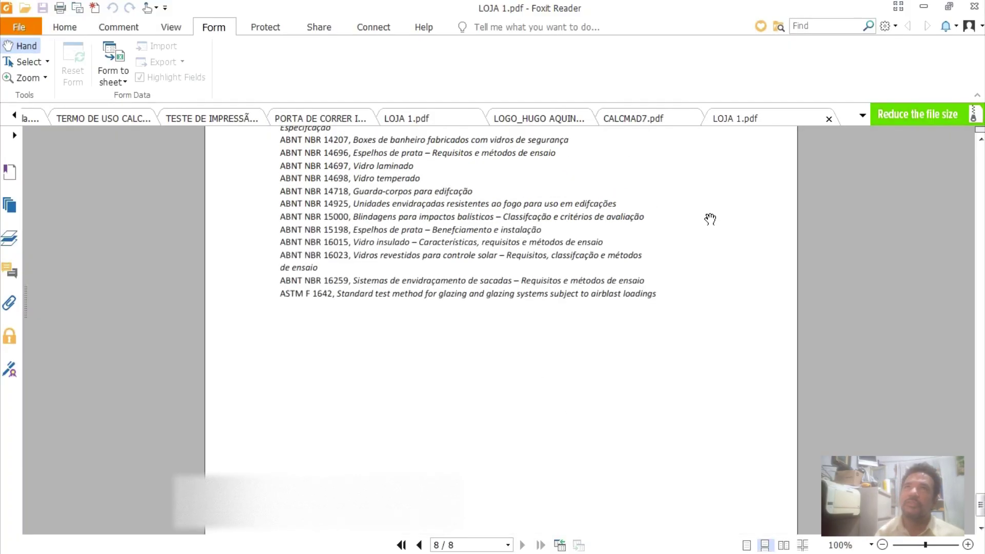
Switch to Excel, create a blank workbook and enter the filler text "AKJHSKDJFHAKSJDFHJHKAJSDHFSDFKHJASDF KHAKSJDFHKJHASD" in cell H10.
{"action": "left_click", "coordinate": [924, 6]}
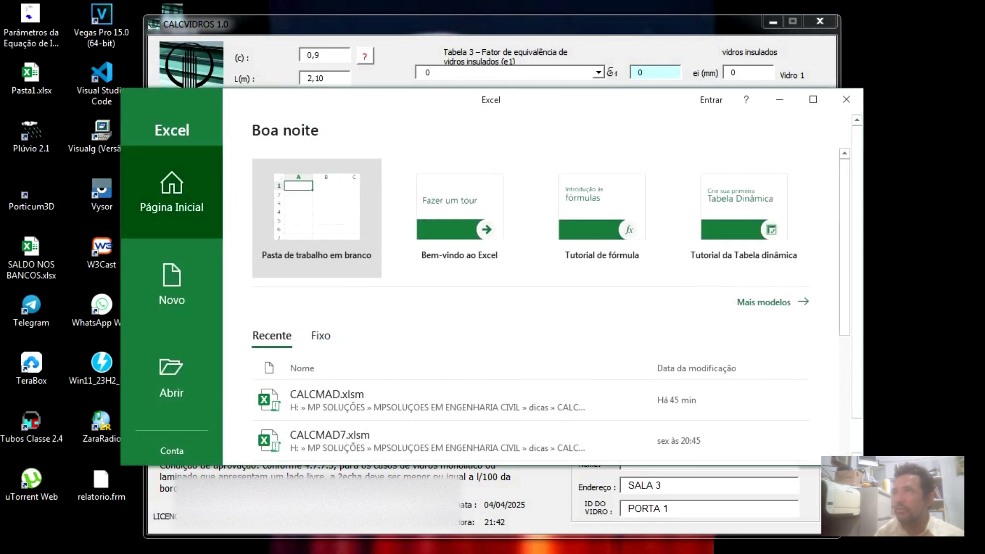
{"action": "left_click", "coordinate": [812, 99]}
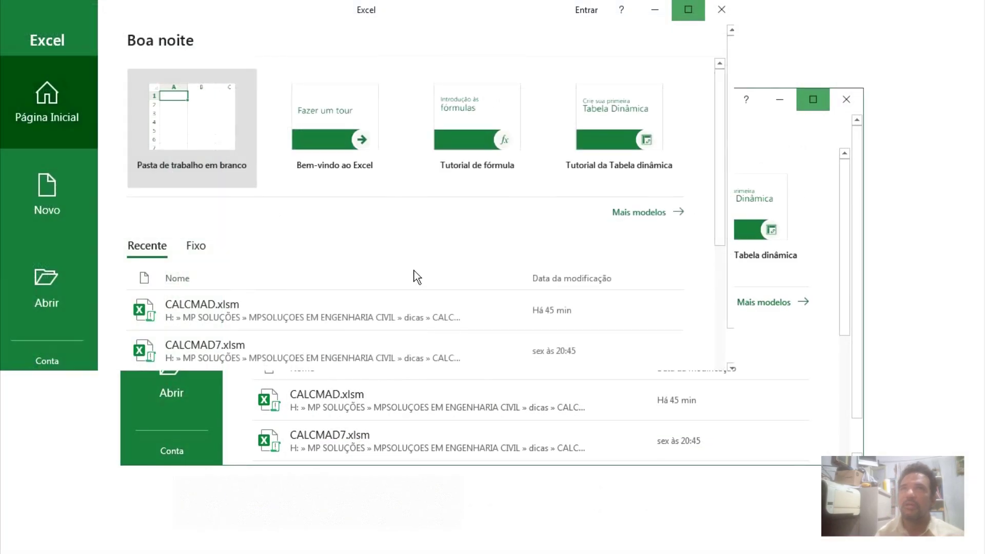
{"action": "left_click", "coordinate": [226, 147]}
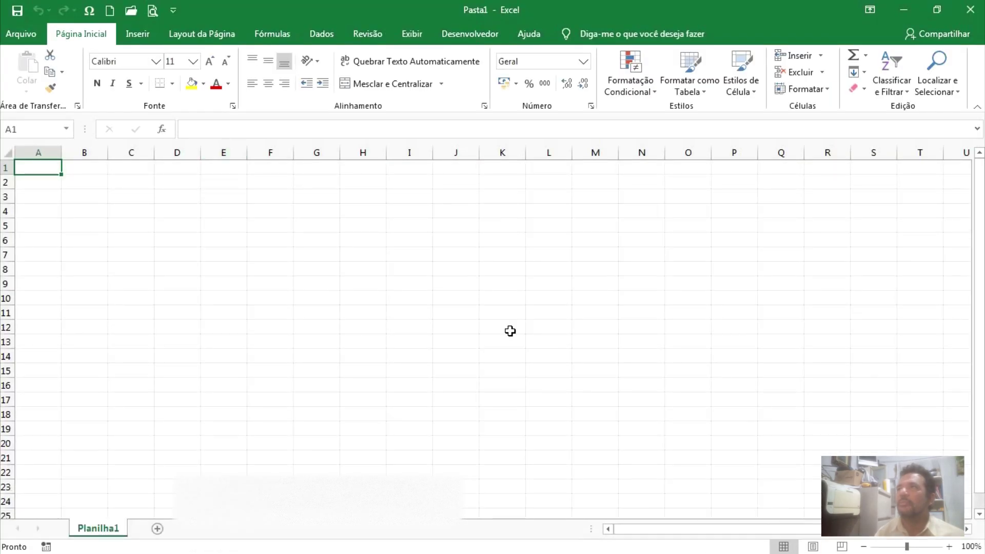
{"action": "left_click", "coordinate": [378, 296]}
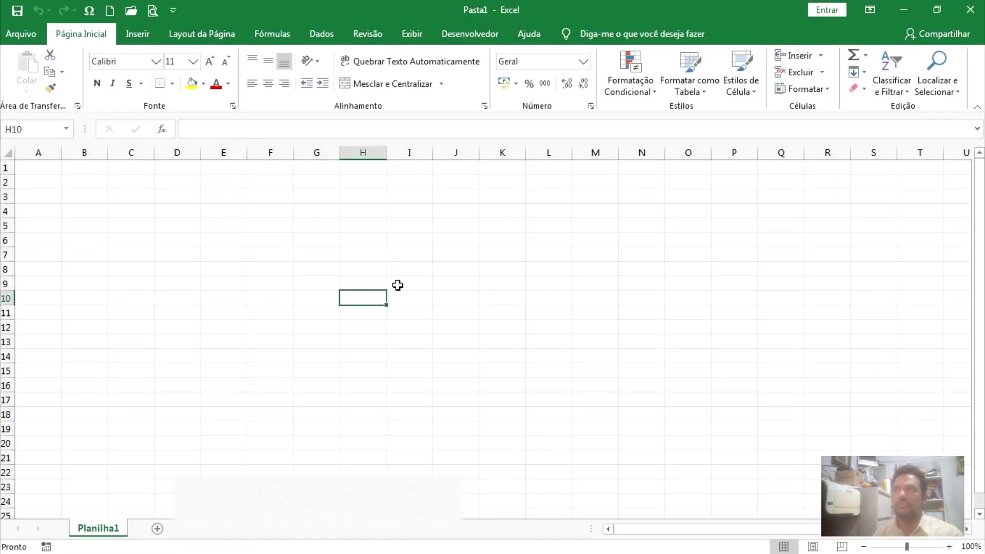
{"action": "type", "text": "AKJHSKDJFHAKSJDFHJHKAJSDHFSDF"}
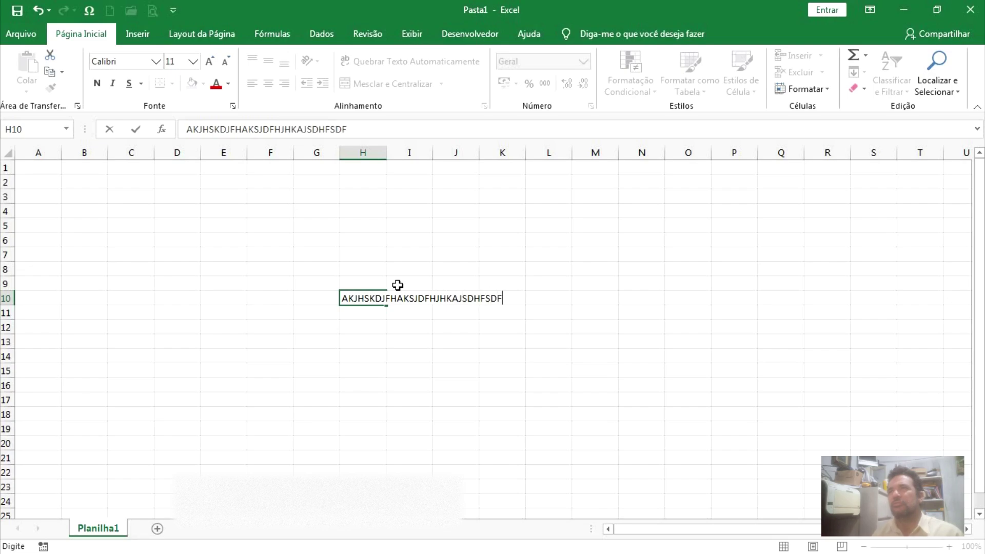
{"action": "type", "text": "KHJASDF KHAKSJDFH"}
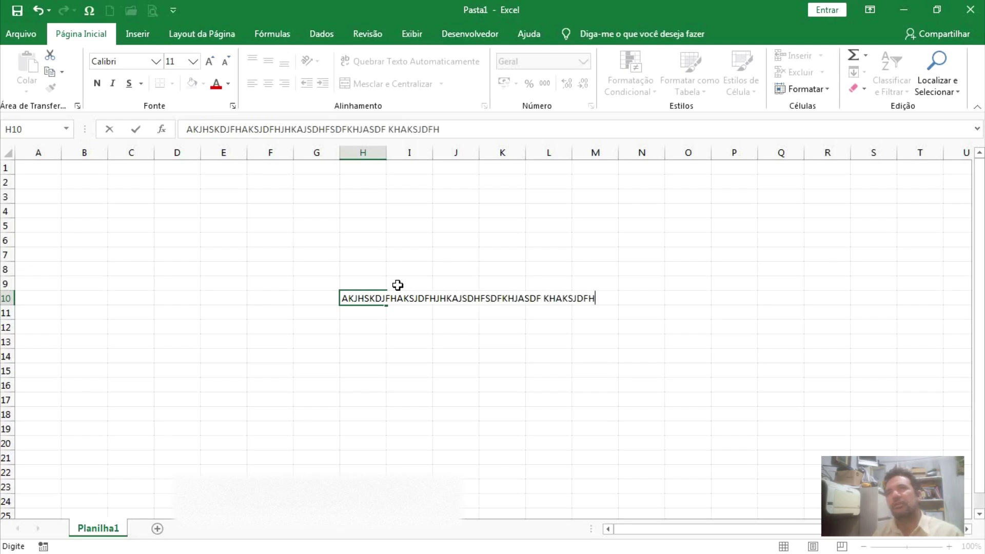
{"action": "type", "text": "KJHASD"}
{"action": "left_click", "coordinate": [497, 345]}
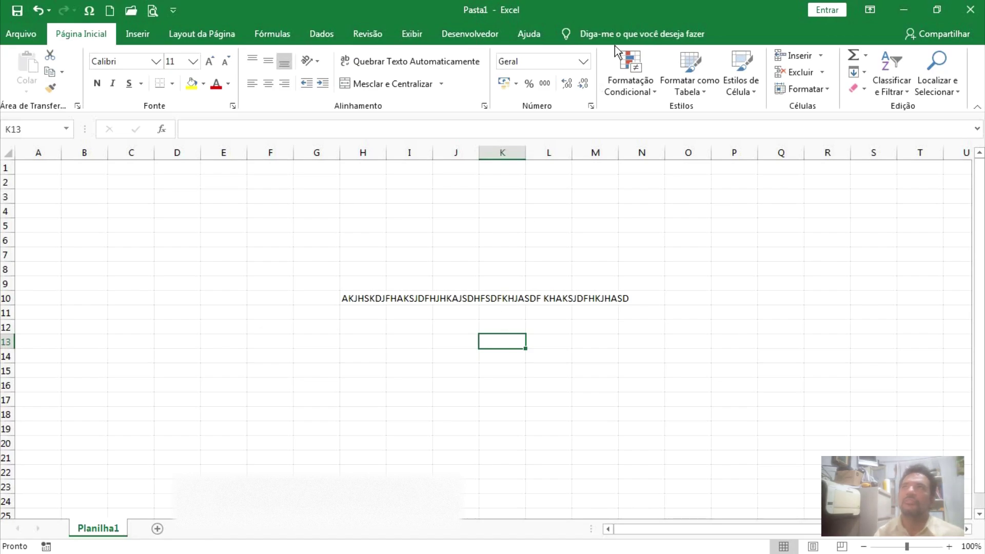
Reduce the Excel window, close the workbook without saving its changes, and exit CALCVIDROS.
{"action": "double_click", "coordinate": [727, 16]}
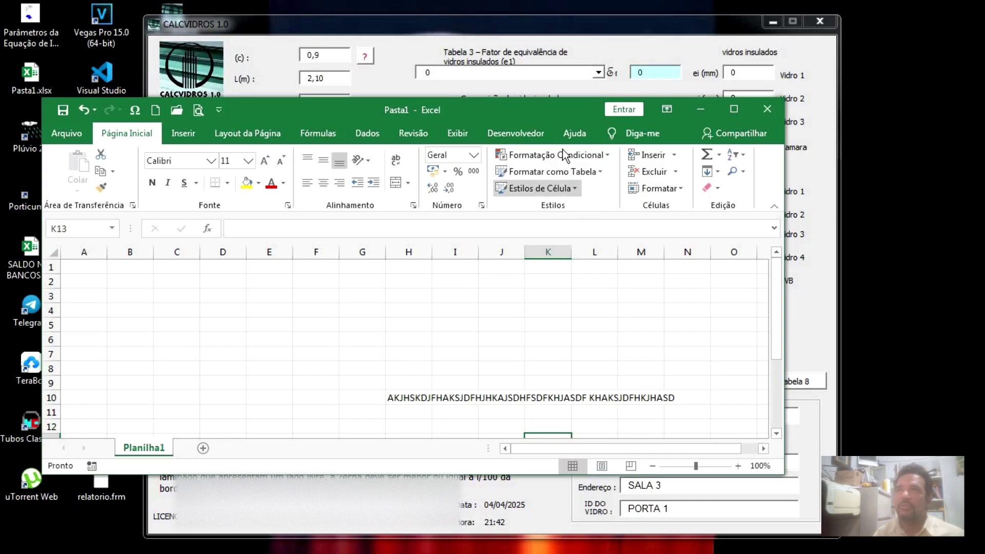
{"action": "left_click", "coordinate": [771, 116]}
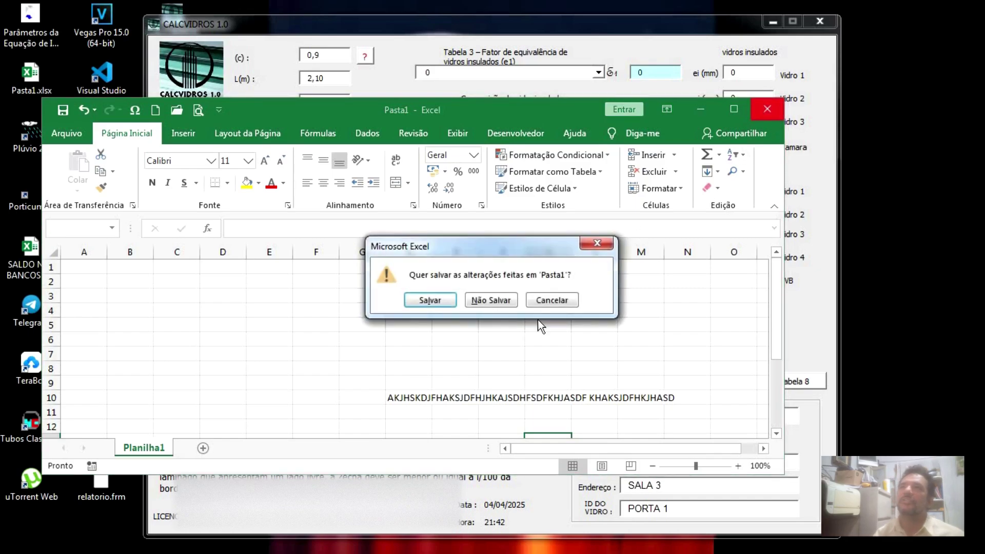
{"action": "left_click", "coordinate": [492, 301]}
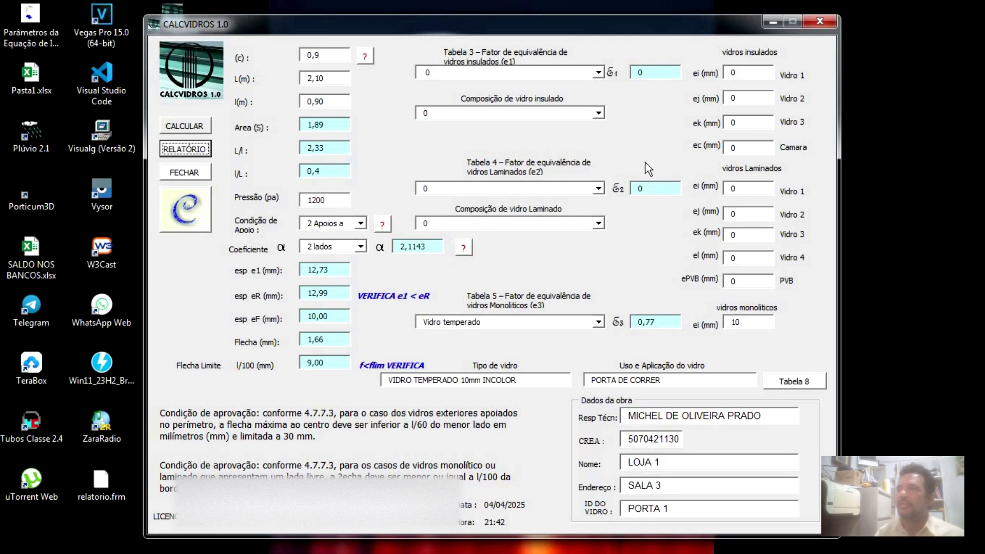
{"action": "left_click", "coordinate": [830, 22]}
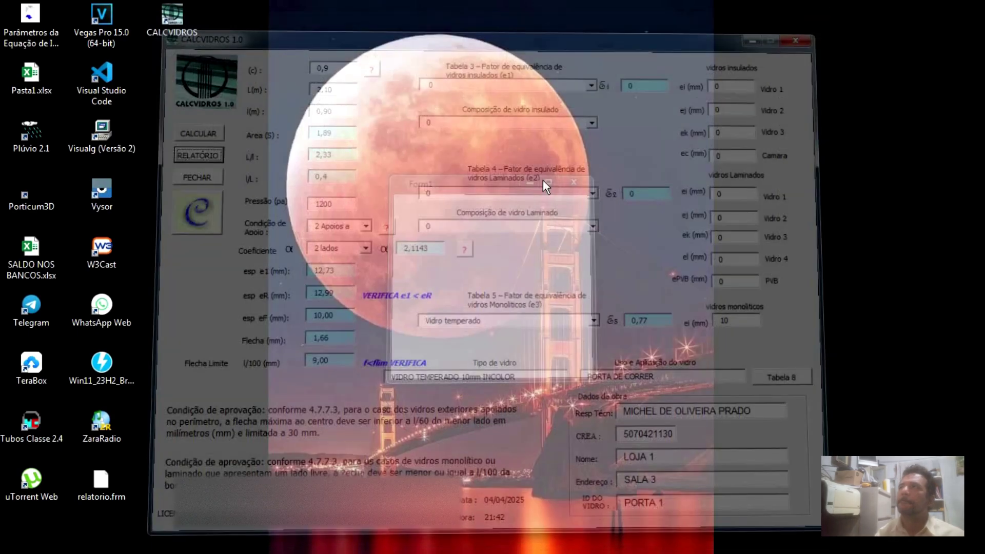